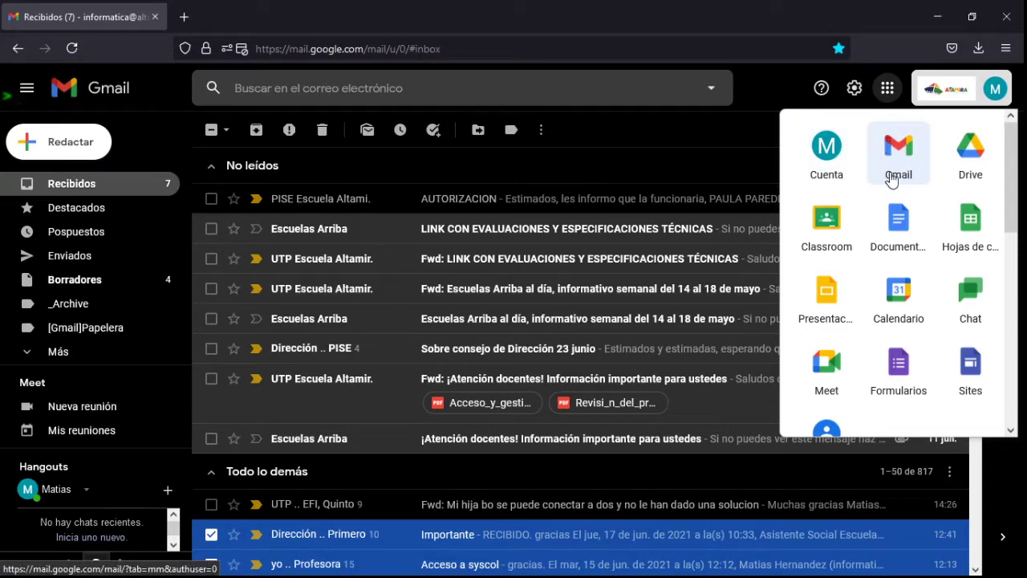
Step: Create a new blank Google Form from the apps launcher, titled 'Cuestionario vacío'
{"action": "left_click", "coordinate": [886, 391]}
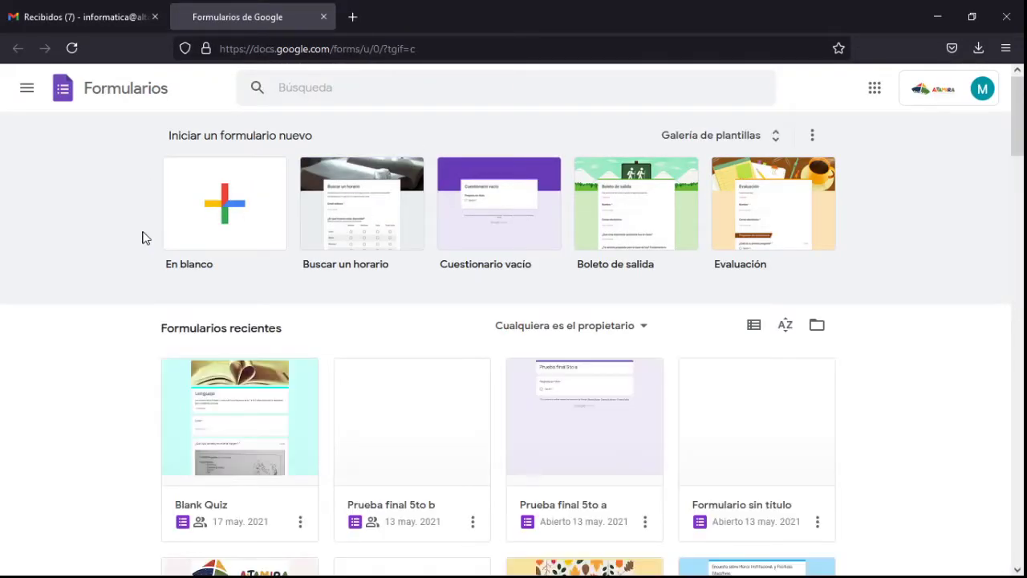
{"action": "left_click", "coordinate": [238, 221]}
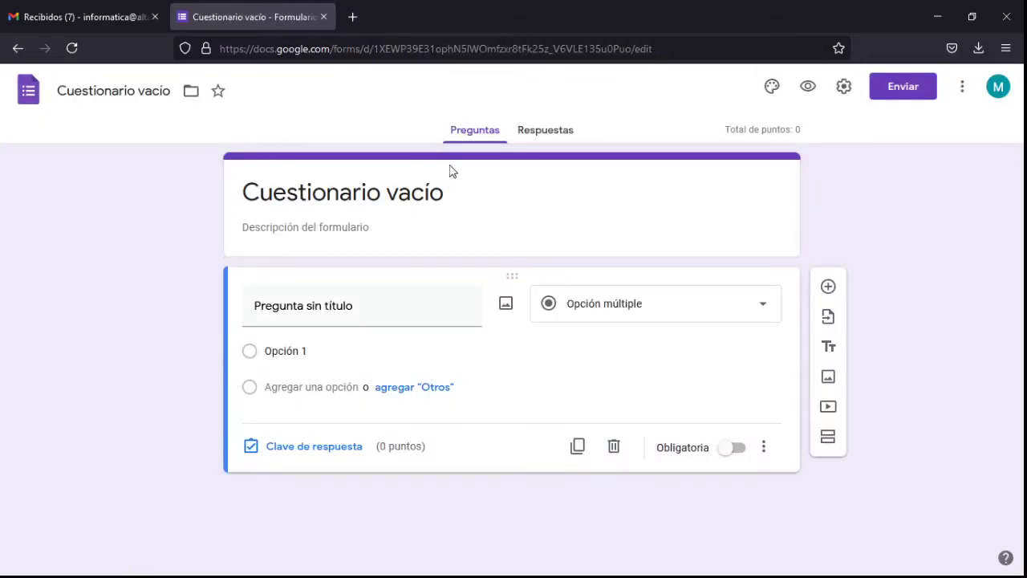
Step: Enable 'Recopilar correos electrónicos' in the form's General settings
{"action": "left_click", "coordinate": [844, 89]}
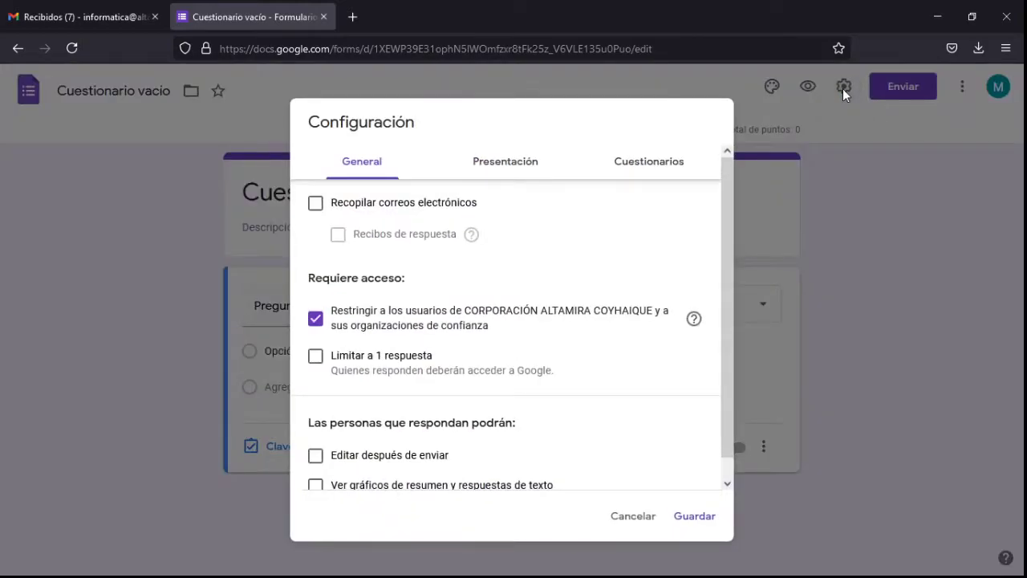
{"action": "left_click", "coordinate": [412, 206]}
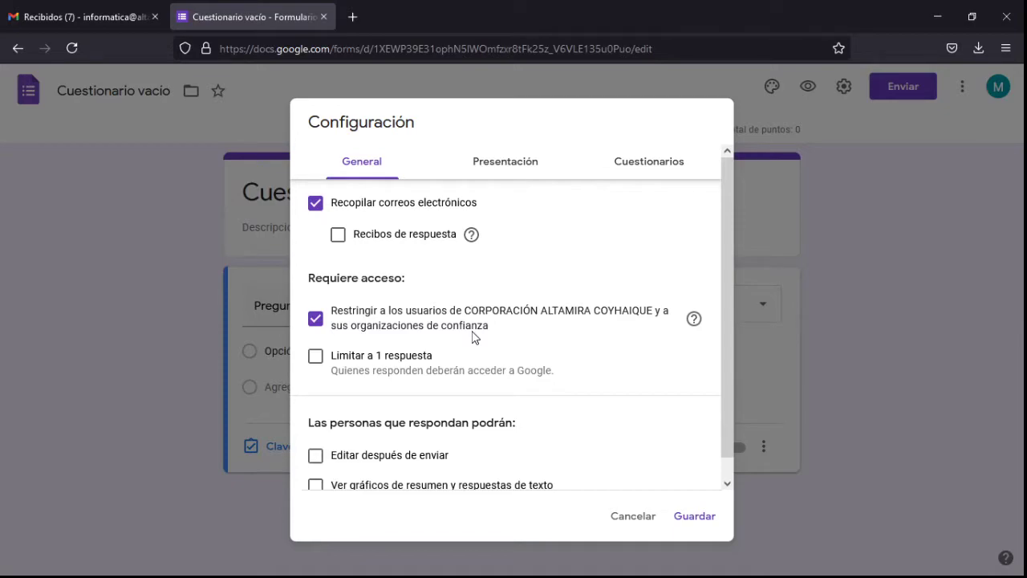
Step: Limit each respondent to 1 response and save the form settings
{"action": "left_click", "coordinate": [367, 359]}
{"action": "left_click", "coordinate": [383, 360]}
{"action": "left_click", "coordinate": [355, 359]}
{"action": "left_click", "coordinate": [695, 516]}
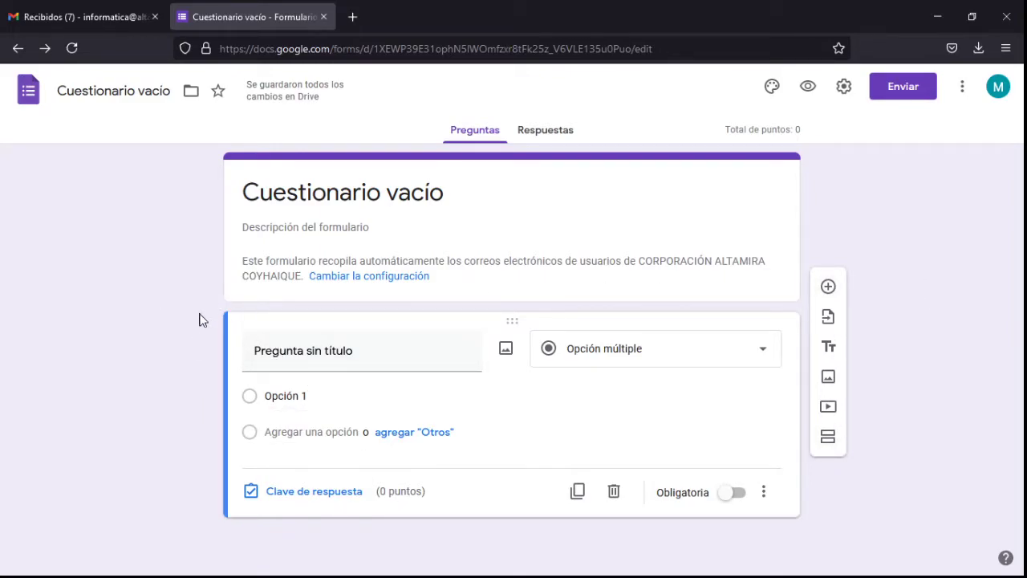
Step: Close the Cuestionario vacío form tab and minimize Firefox to the desktop
{"action": "left_click_drag", "start_coordinate": [201, 314], "coordinate": [608, 543]}
{"action": "left_click", "coordinate": [944, 508]}
{"action": "left_click", "coordinate": [323, 17]}
{"action": "left_click", "coordinate": [939, 17]}
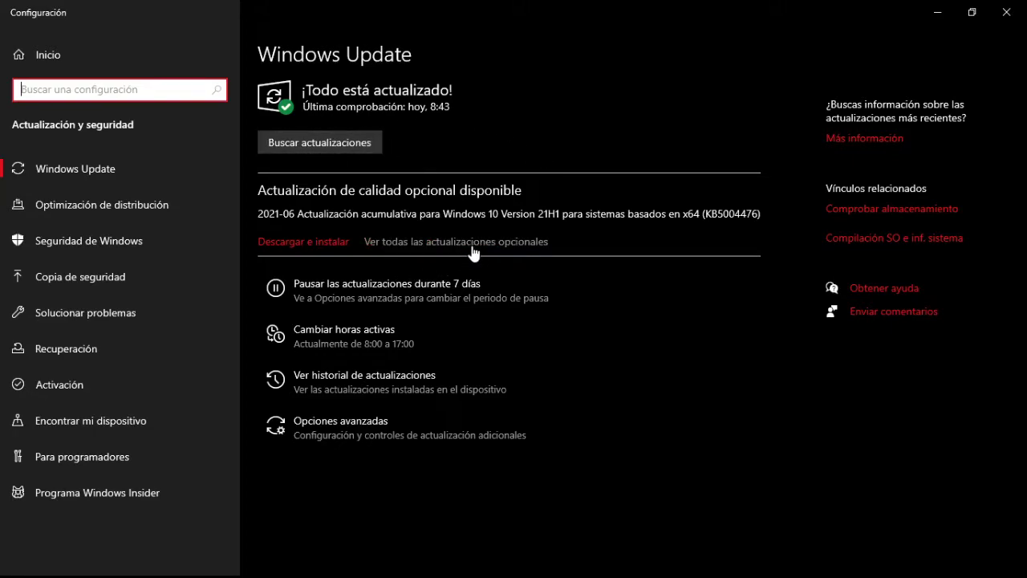
Step: Run a Windows update check, then go to the Seguridad de Windows page
{"action": "left_click", "coordinate": [326, 143]}
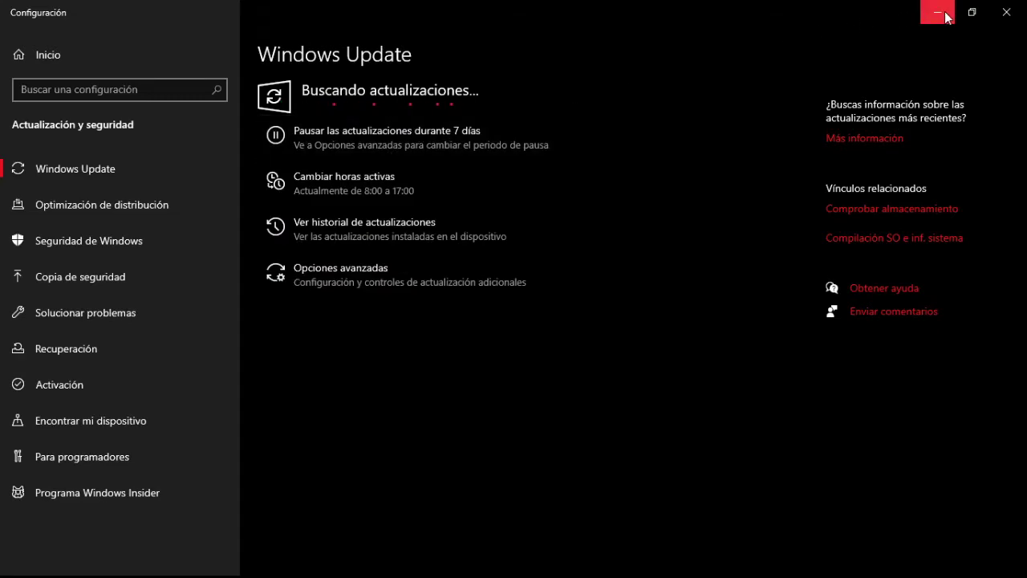
{"action": "left_click", "coordinate": [945, 14]}
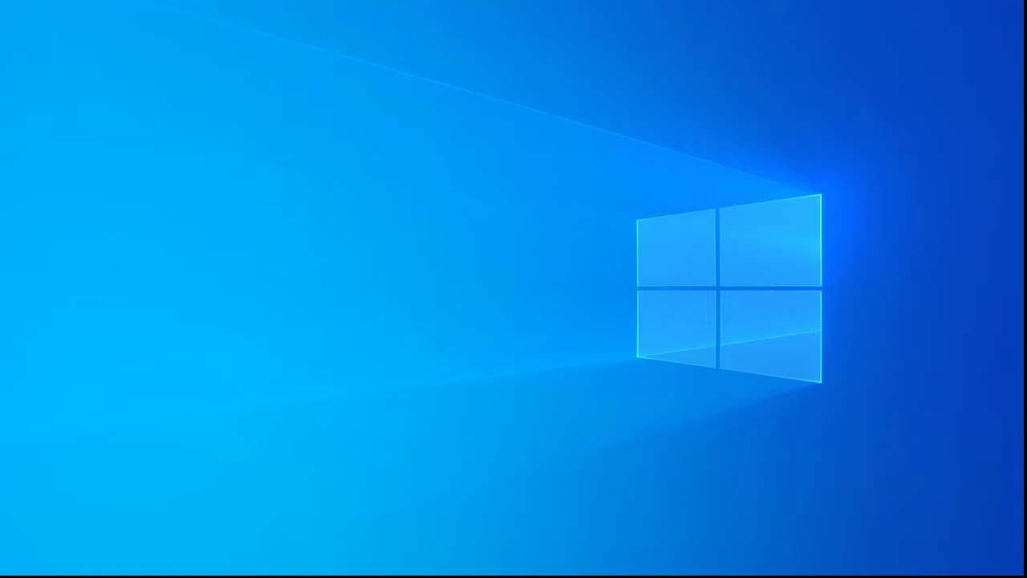
{"action": "key", "text": "alt+Tab"}
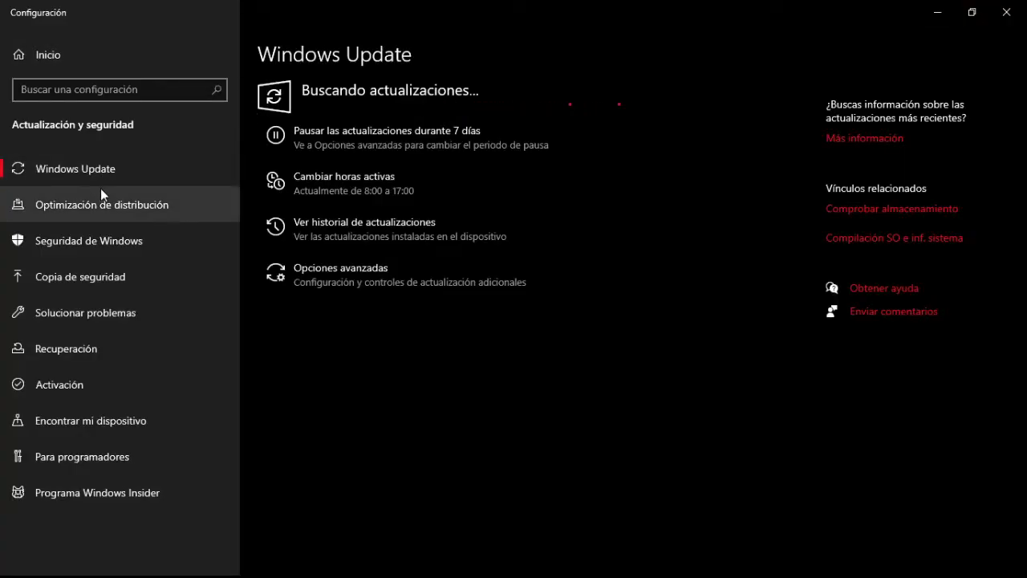
{"action": "left_click", "coordinate": [120, 242]}
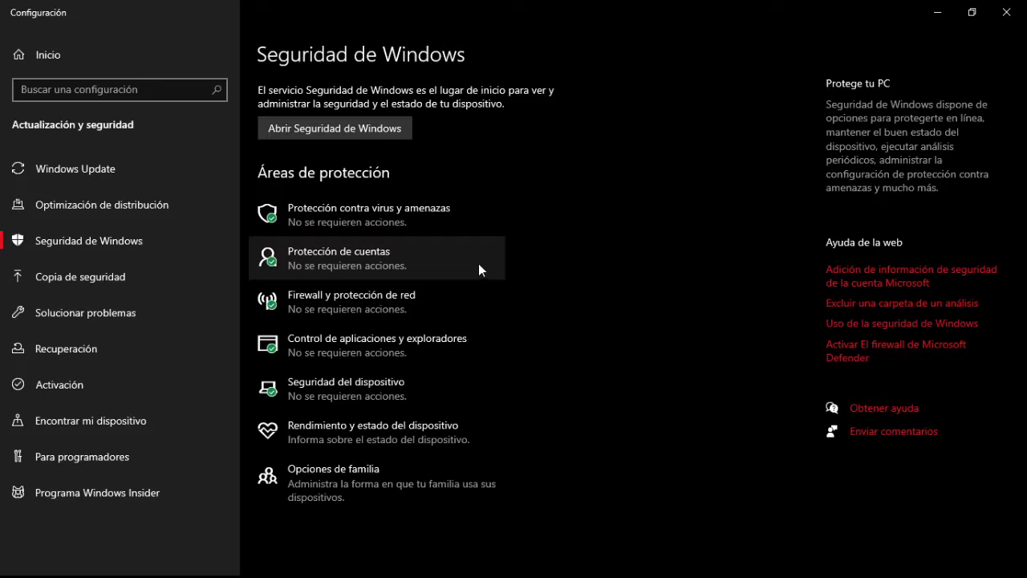
Step: Close Settings and launch Calendario from Gmail's Google apps menu
{"action": "left_click", "coordinate": [1006, 12]}
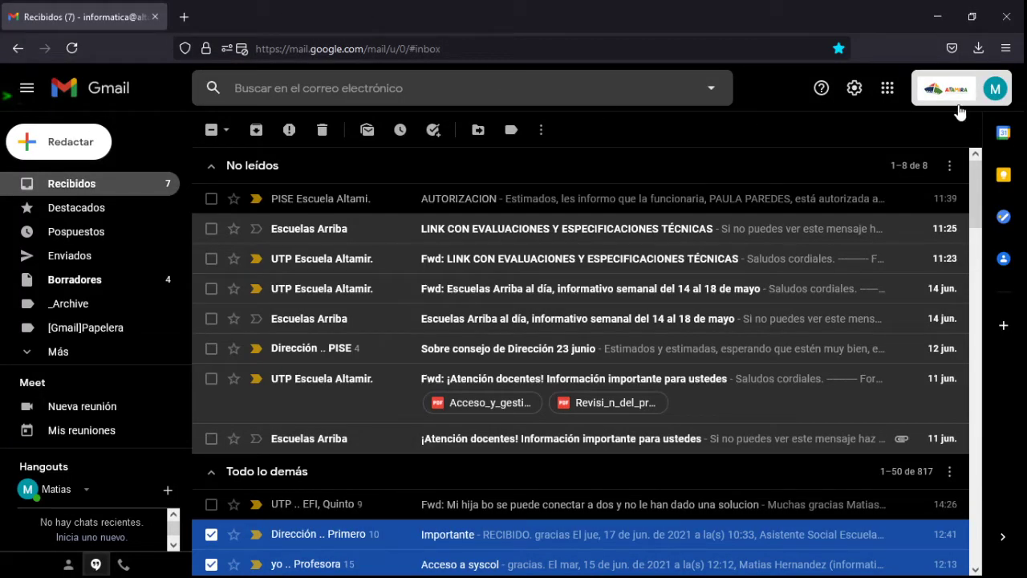
{"action": "left_click", "coordinate": [890, 95]}
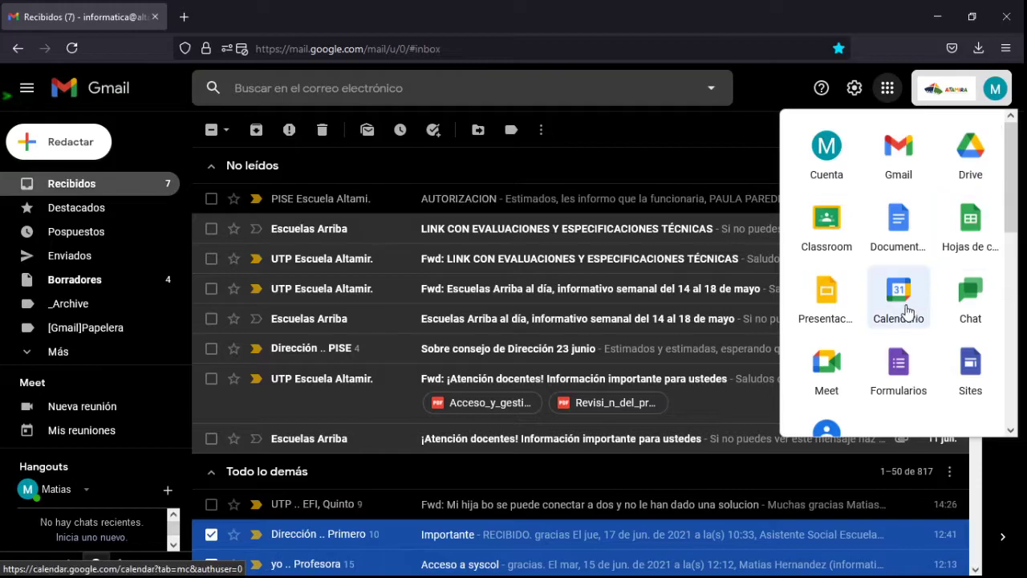
{"action": "left_click", "coordinate": [896, 317]}
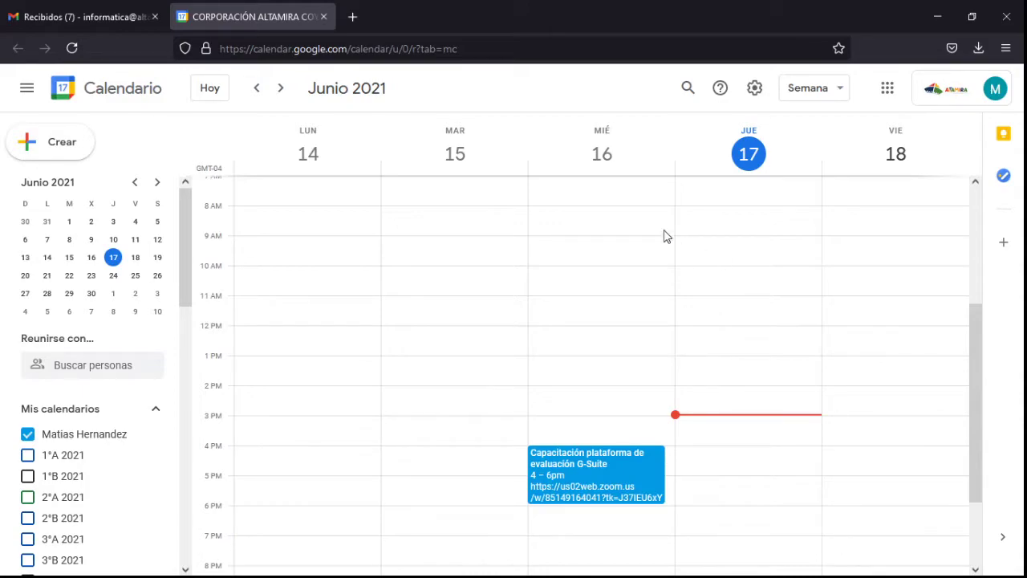
Step: Create a new 17 June 2021, 3:00–4:00pm event in the full event editor
{"action": "left_click", "coordinate": [75, 151]}
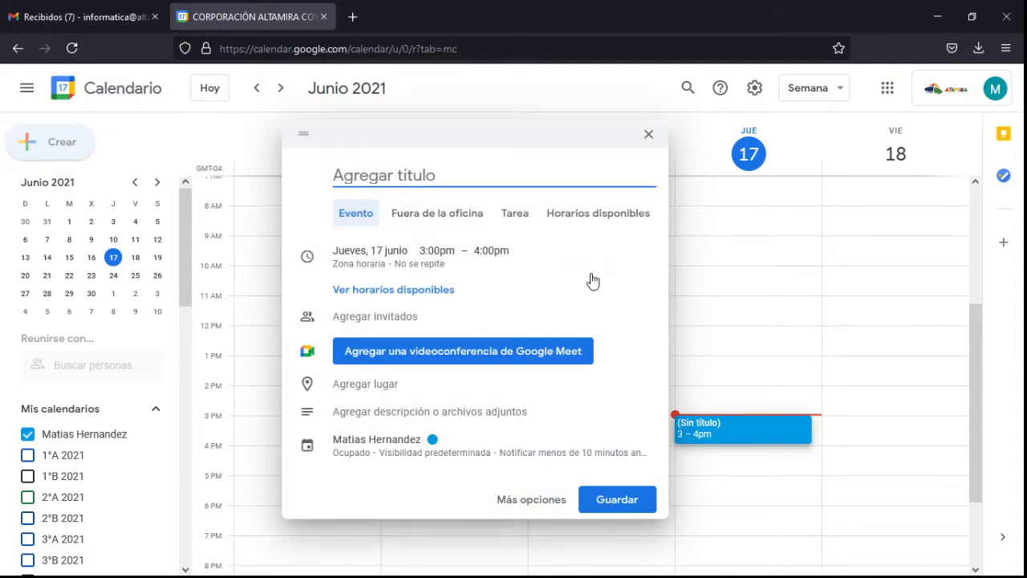
{"action": "left_click", "coordinate": [538, 506]}
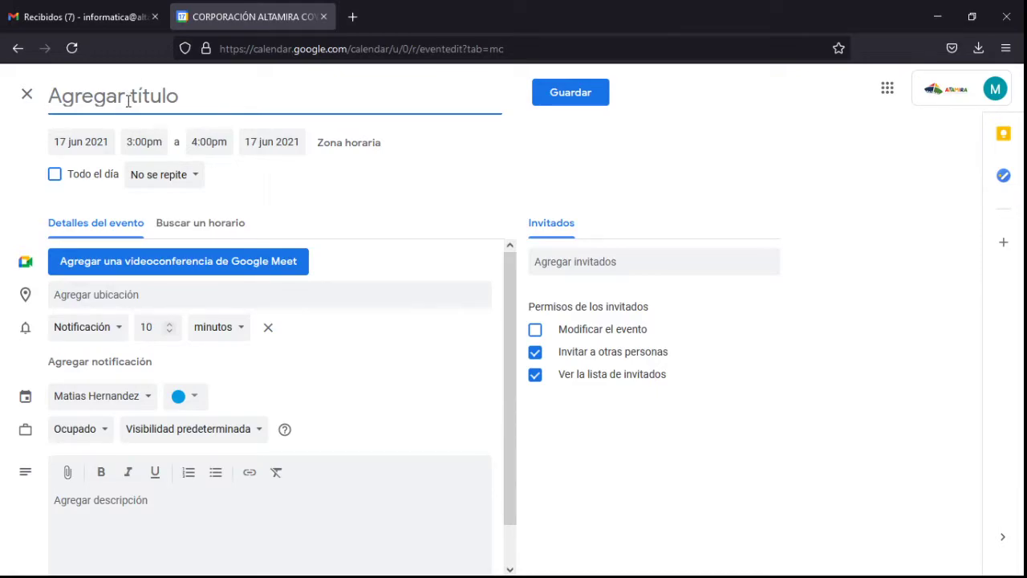
Step: Title the event 'Matematicas' and display its 'No se repite' recurrence options
{"action": "type", "text": "Ma"}
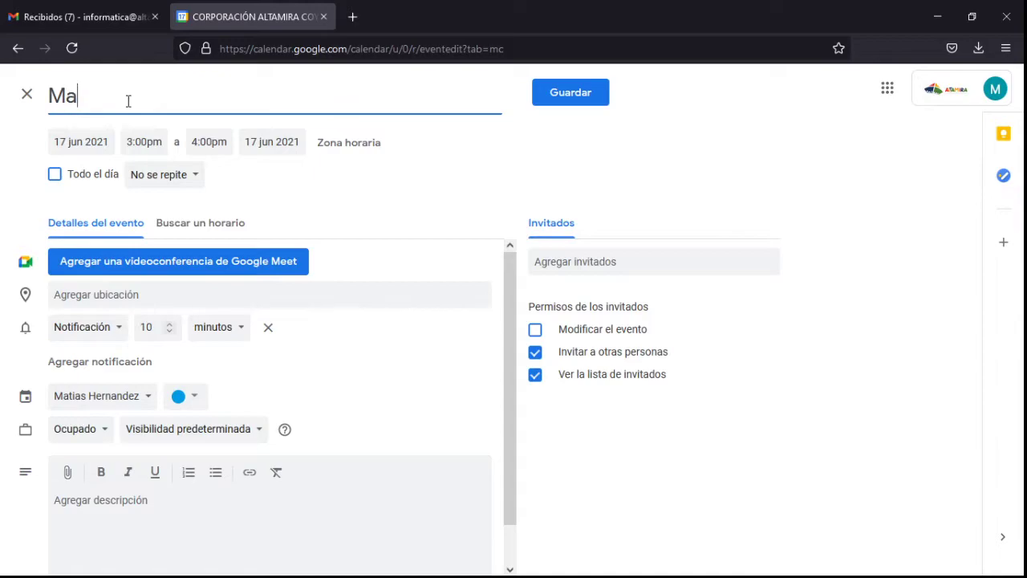
{"action": "type", "text": "tematicas"}
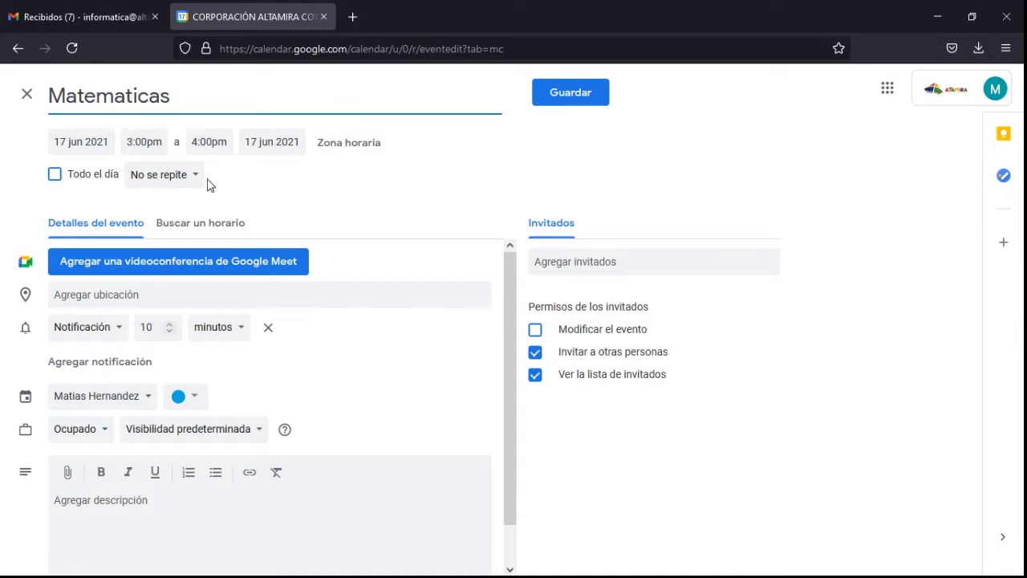
{"action": "left_click", "coordinate": [238, 186]}
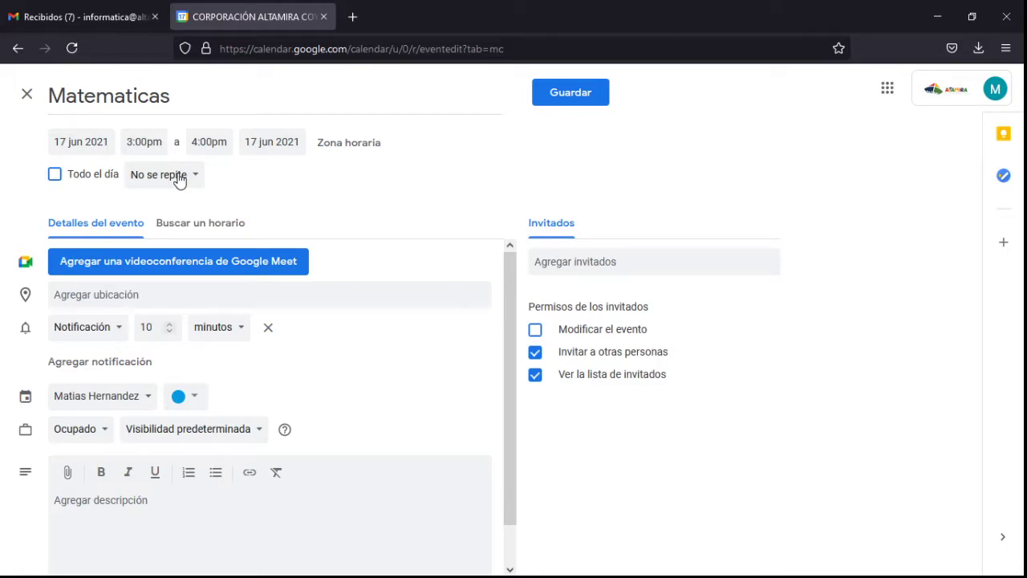
{"action": "left_click_drag", "start_coordinate": [168, 96], "coordinate": [51, 84]}
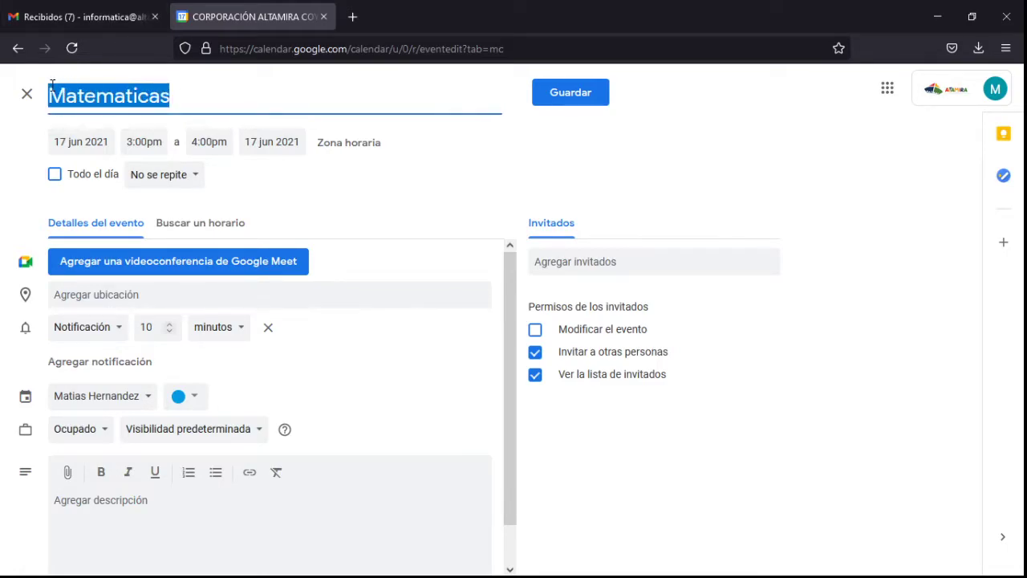
{"action": "left_click", "coordinate": [304, 185]}
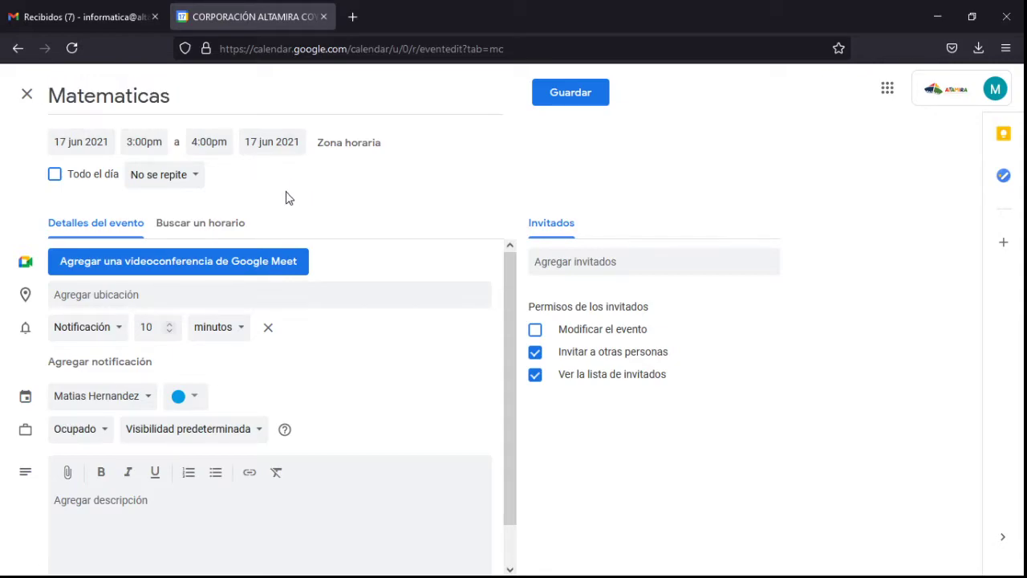
{"action": "left_click", "coordinate": [140, 174]}
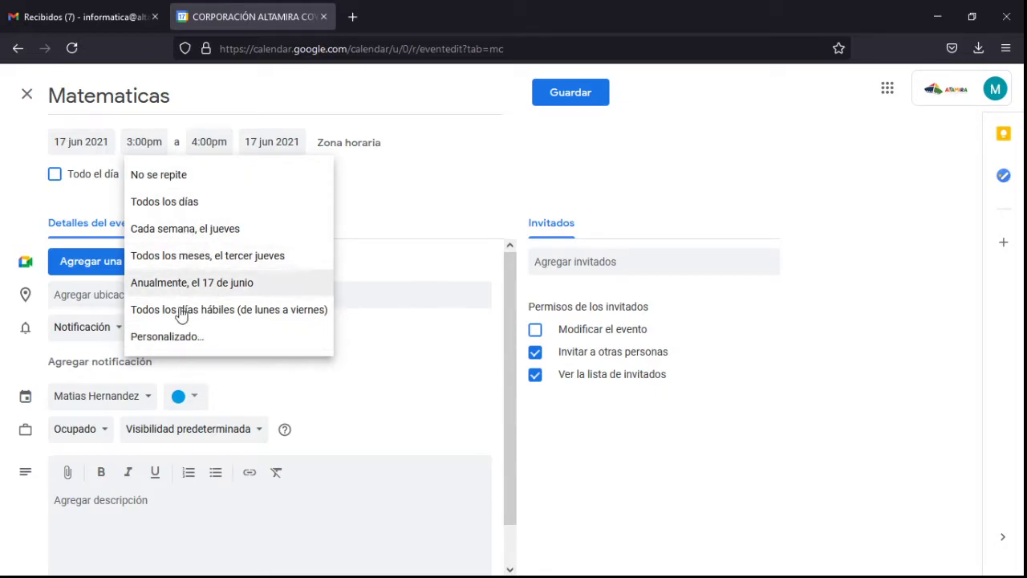
{"action": "left_click", "coordinate": [178, 336]}
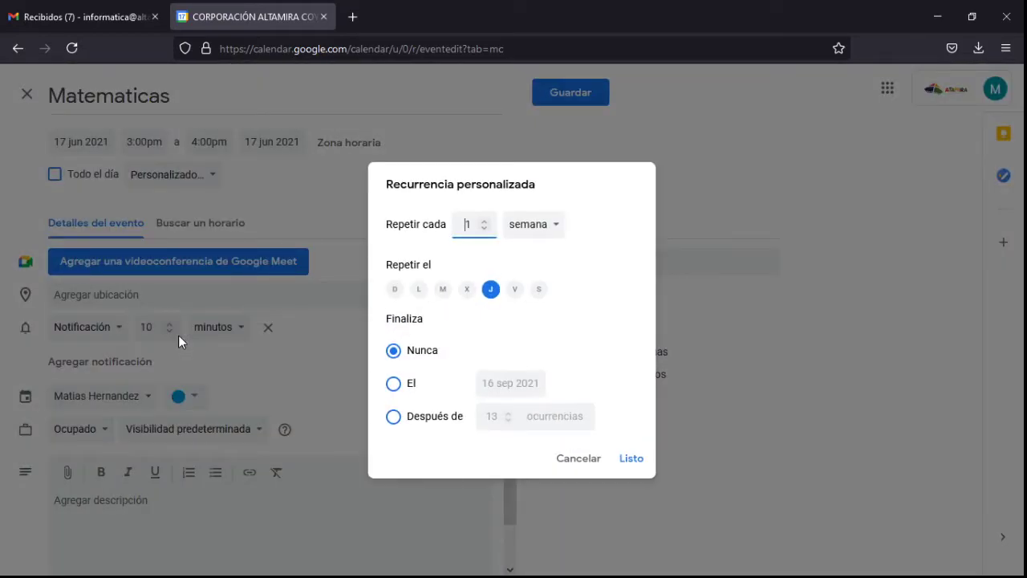
{"action": "left_click_drag", "start_coordinate": [474, 224], "coordinate": [432, 225]}
{"action": "left_click", "coordinate": [408, 386]}
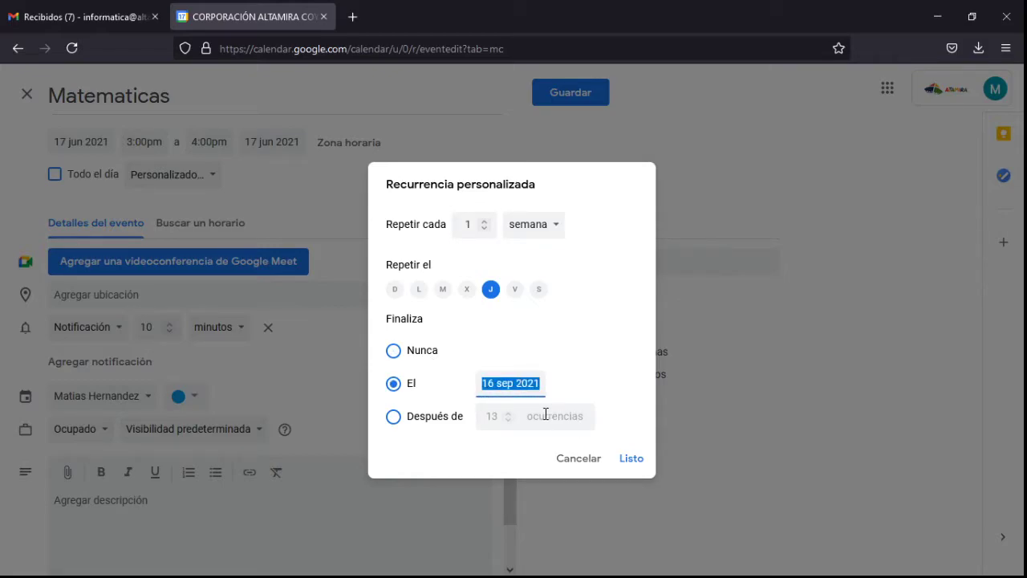
{"action": "left_click", "coordinate": [402, 423]}
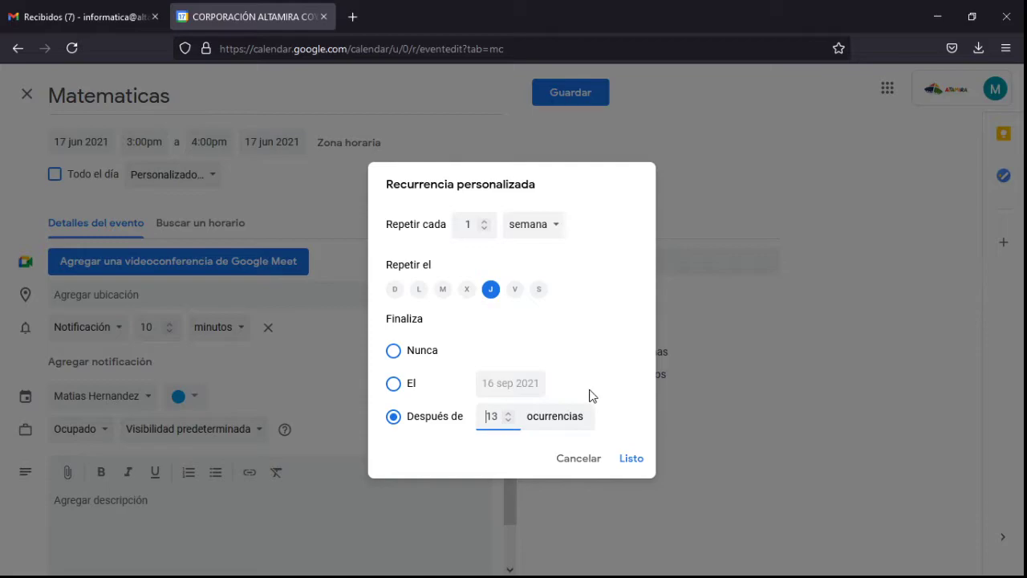
{"action": "left_click_drag", "start_coordinate": [499, 416], "coordinate": [458, 417]}
{"action": "type", "text": "4"}
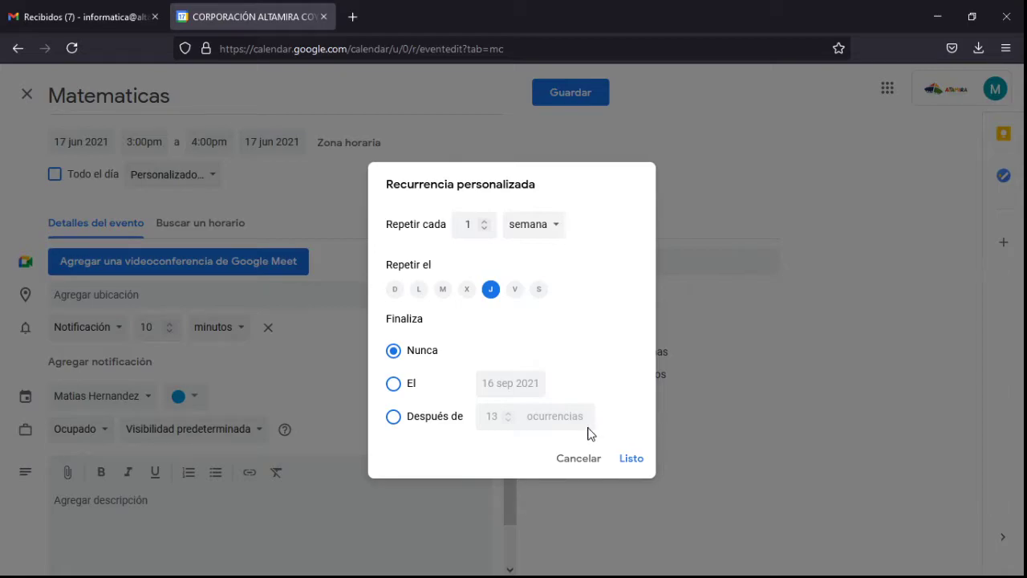
{"action": "left_click", "coordinate": [594, 459]}
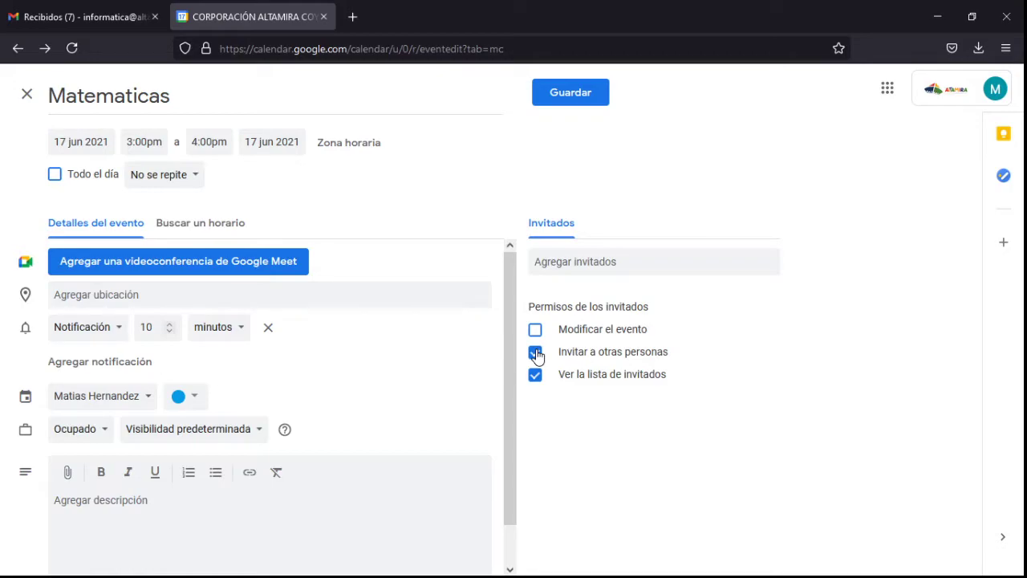
Step: Turn off the 'Invitar a otras personas' and 'Ver la lista de invitados' guest permissions
{"action": "left_click", "coordinate": [535, 353]}
{"action": "left_click", "coordinate": [537, 377]}
Step: Check the notification type and unit, keeping it at 10 minutes before
{"action": "scroll", "coordinate": [305, 371], "scroll_direction": "down", "scroll_amount": 1}
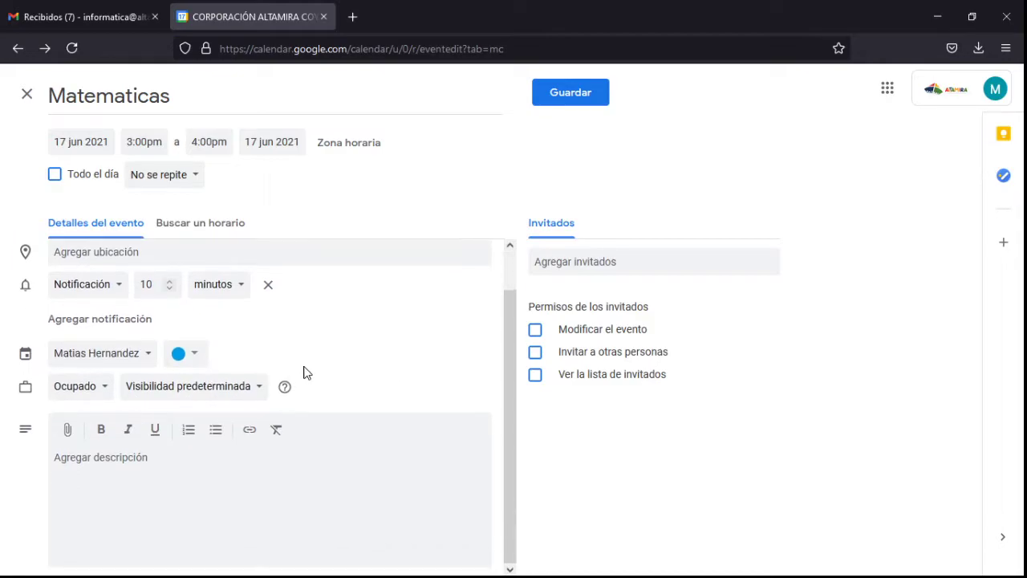
{"action": "left_click", "coordinate": [94, 296]}
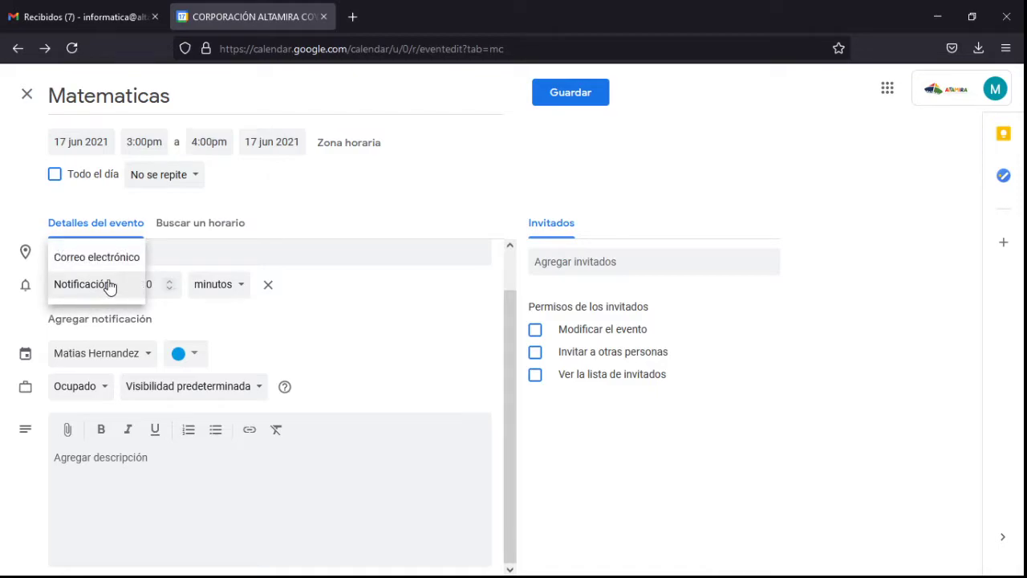
{"action": "left_click", "coordinate": [132, 289]}
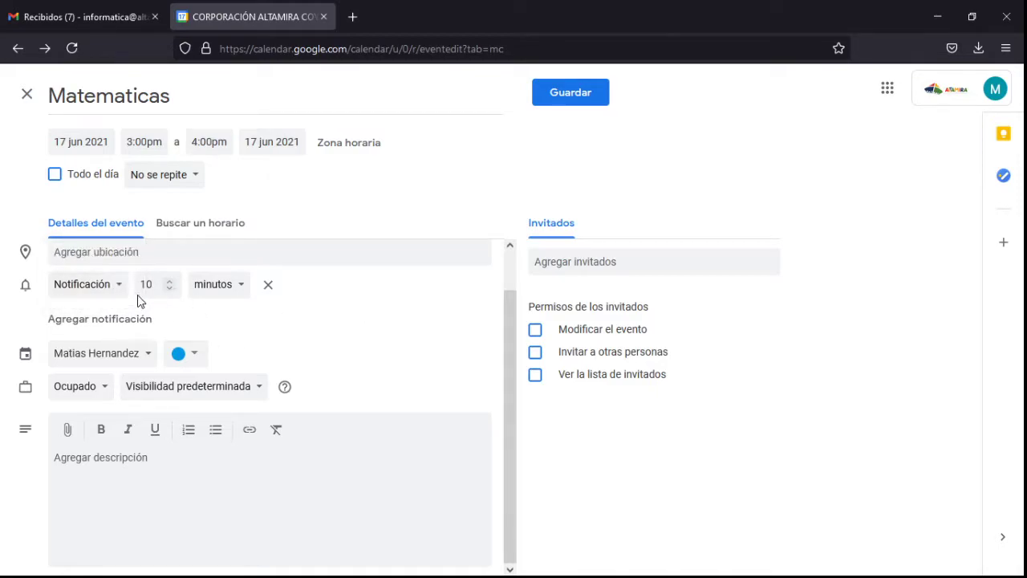
{"action": "left_click", "coordinate": [216, 288]}
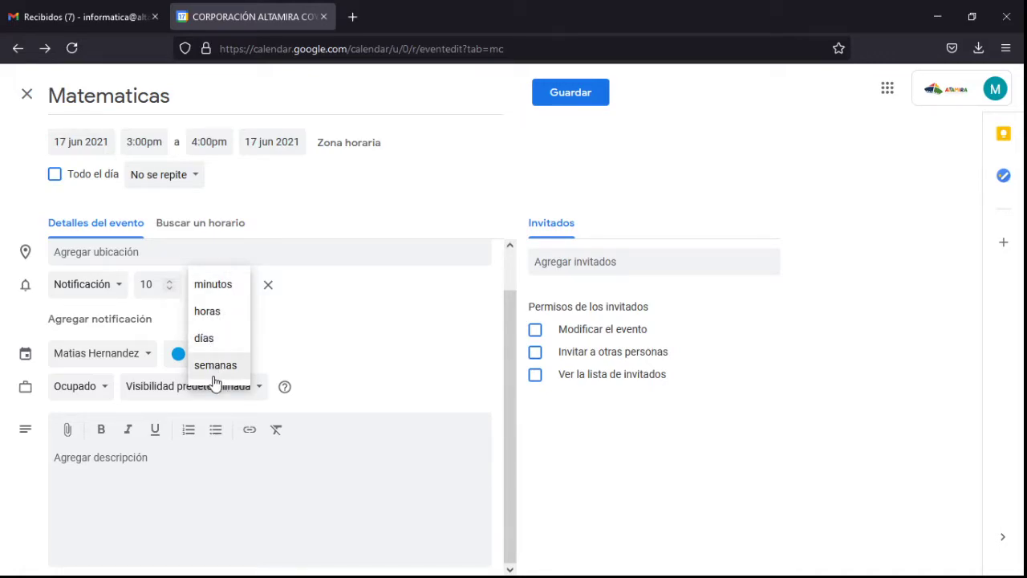
{"action": "left_click", "coordinate": [349, 339]}
Step: Add three more 10-minute notifications, giving the event four in total
{"action": "left_click", "coordinate": [138, 320]}
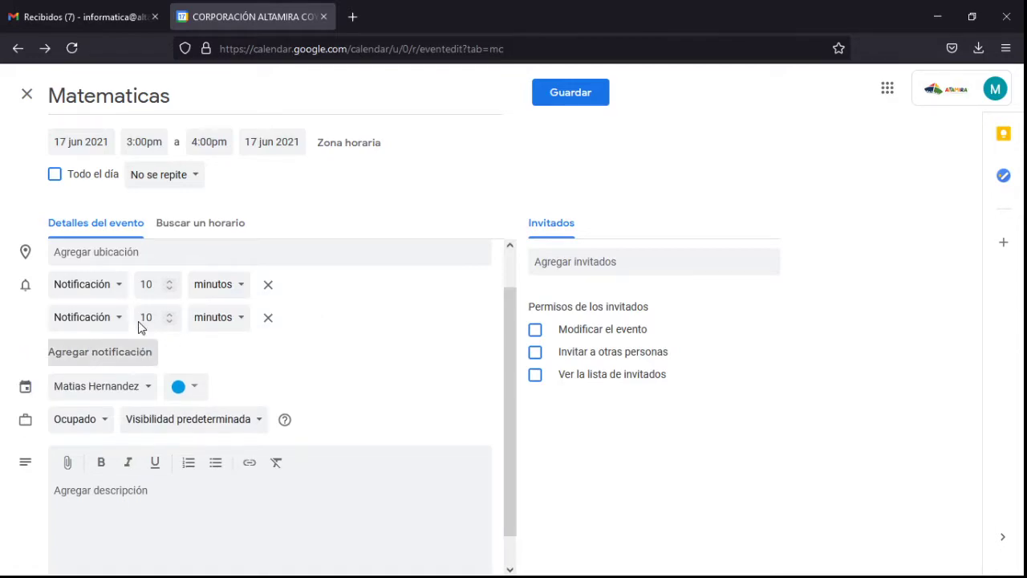
{"action": "left_click", "coordinate": [133, 357]}
{"action": "left_click", "coordinate": [133, 395]}
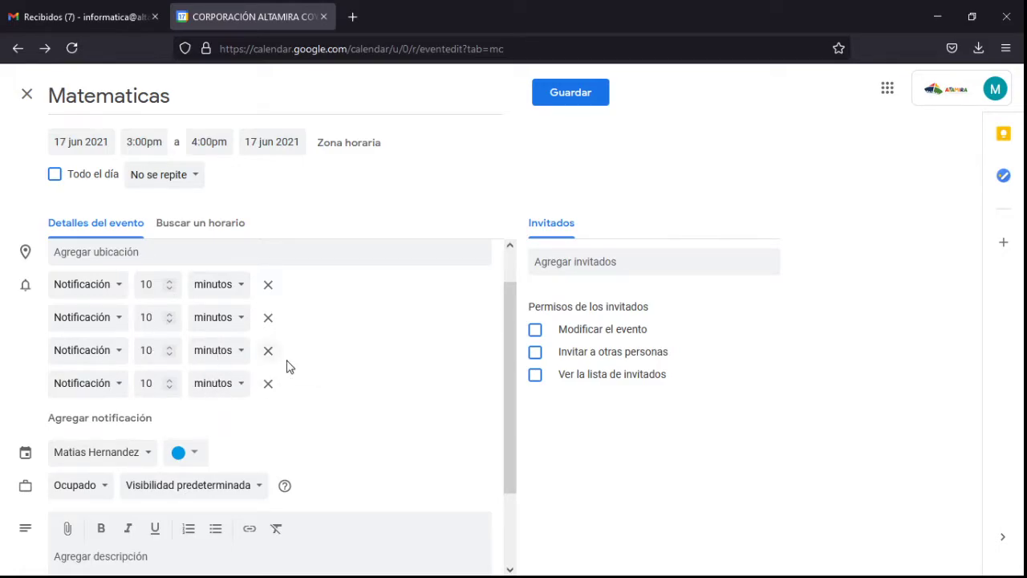
{"action": "scroll", "coordinate": [305, 357], "scroll_direction": "down", "scroll_amount": 2}
{"action": "left_click", "coordinate": [185, 358]}
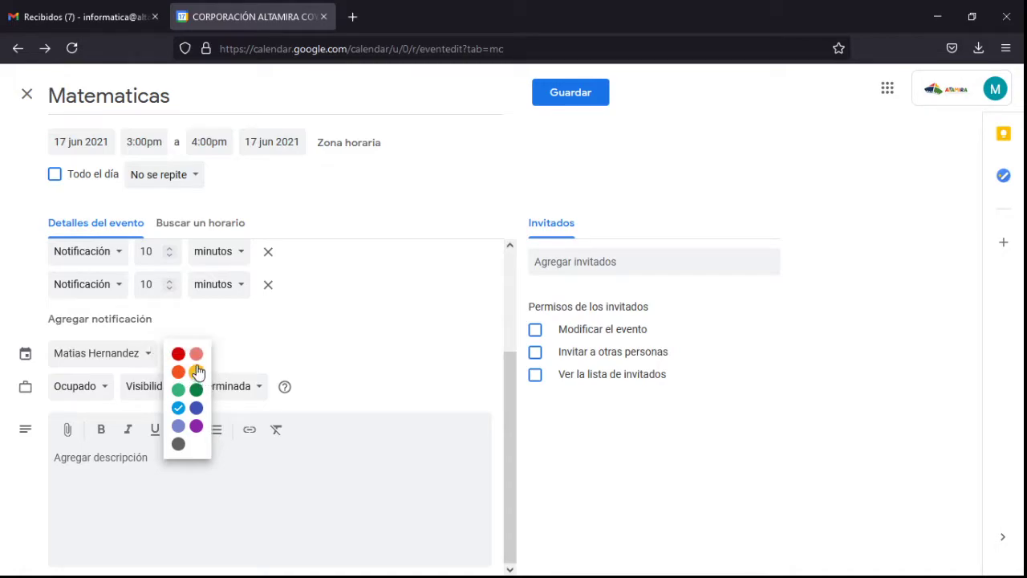
Step: Change the Matematicas event colour to purple
{"action": "left_click", "coordinate": [197, 371]}
{"action": "left_click", "coordinate": [178, 362]}
{"action": "left_click", "coordinate": [197, 426]}
Step: Keep the event's availability set to Ocupado (busy)
{"action": "left_click", "coordinate": [379, 458]}
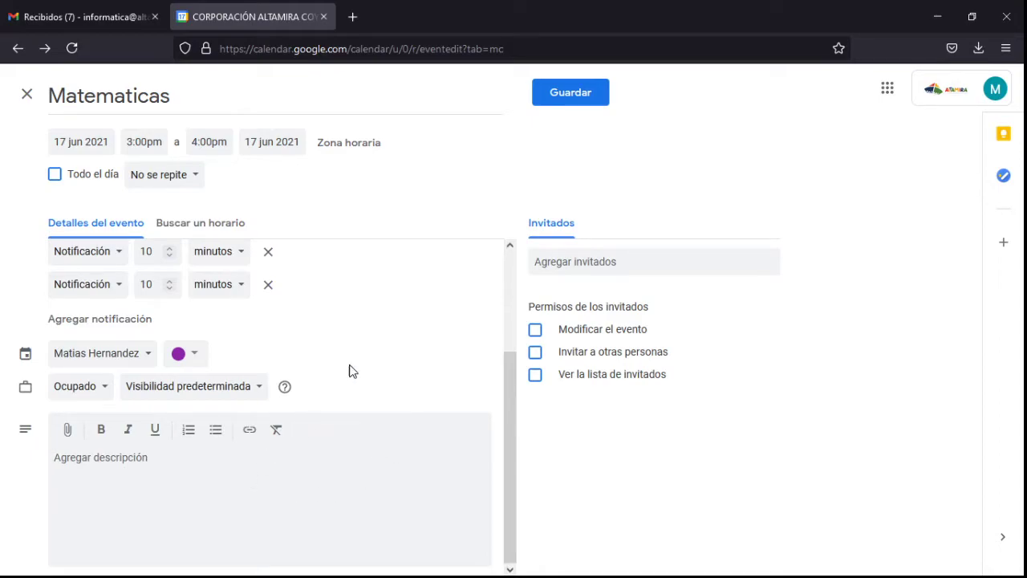
{"action": "left_click", "coordinate": [100, 399]}
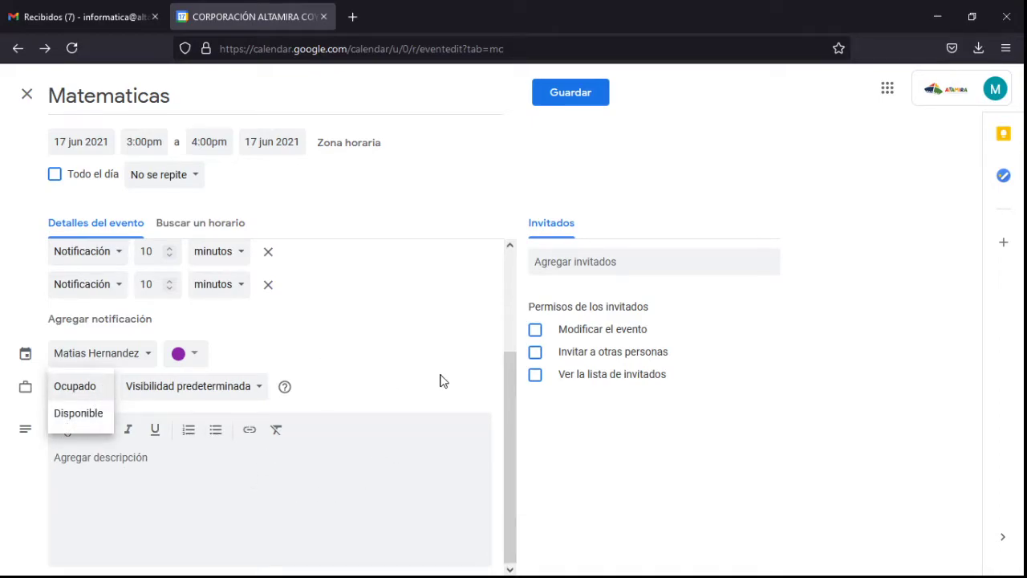
{"action": "left_click", "coordinate": [406, 362]}
Step: Leave visibility at Visibilidad predeterminada and bring up the visibility help article
{"action": "left_click", "coordinate": [161, 459]}
{"action": "left_click", "coordinate": [260, 388]}
{"action": "left_click", "coordinate": [413, 387]}
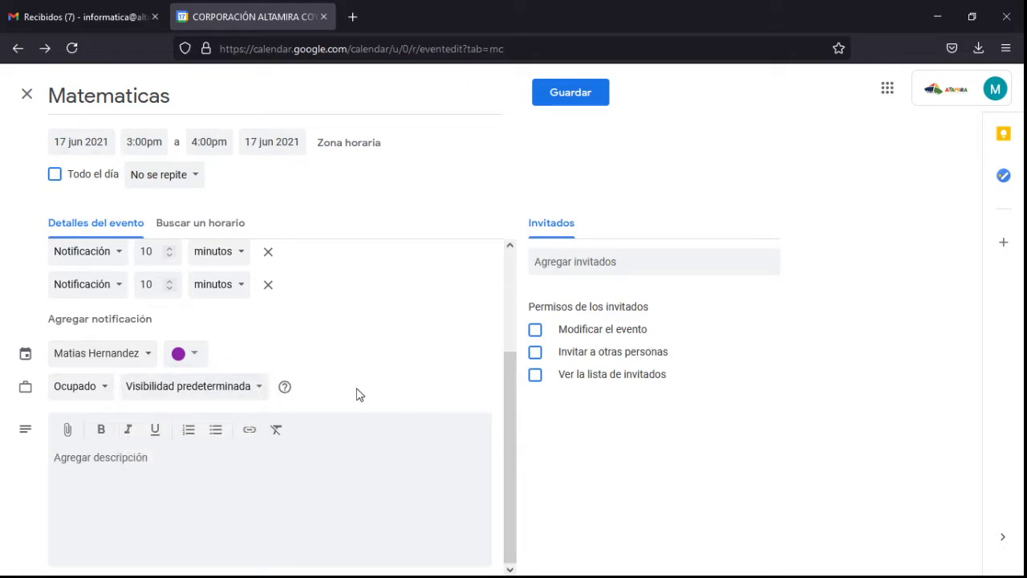
{"action": "left_click", "coordinate": [285, 387]}
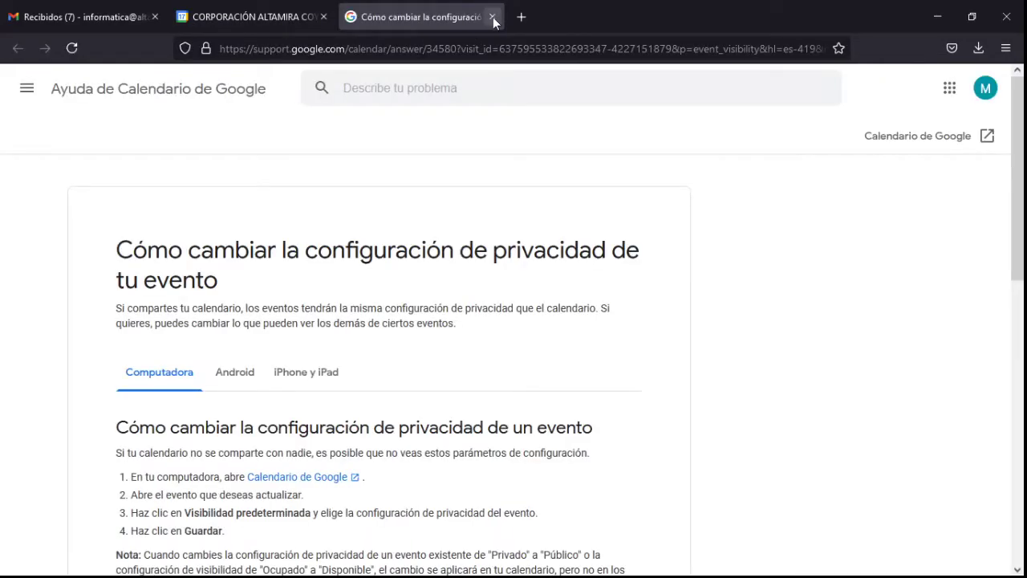
Step: Read through the event privacy help article, then close its tab
{"action": "scroll", "coordinate": [468, 257], "scroll_direction": "down", "scroll_amount": 3}
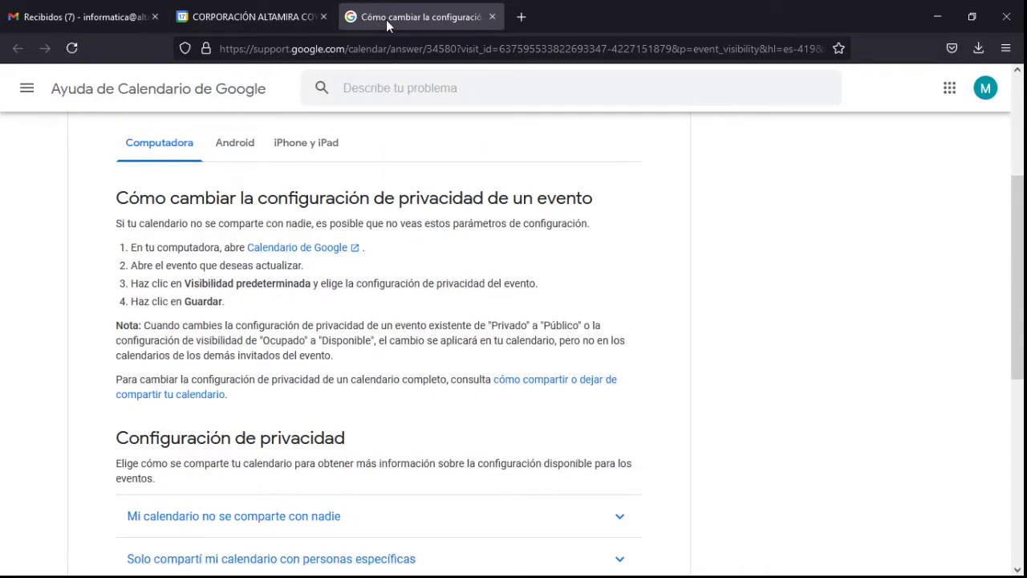
{"action": "left_click", "coordinate": [492, 17]}
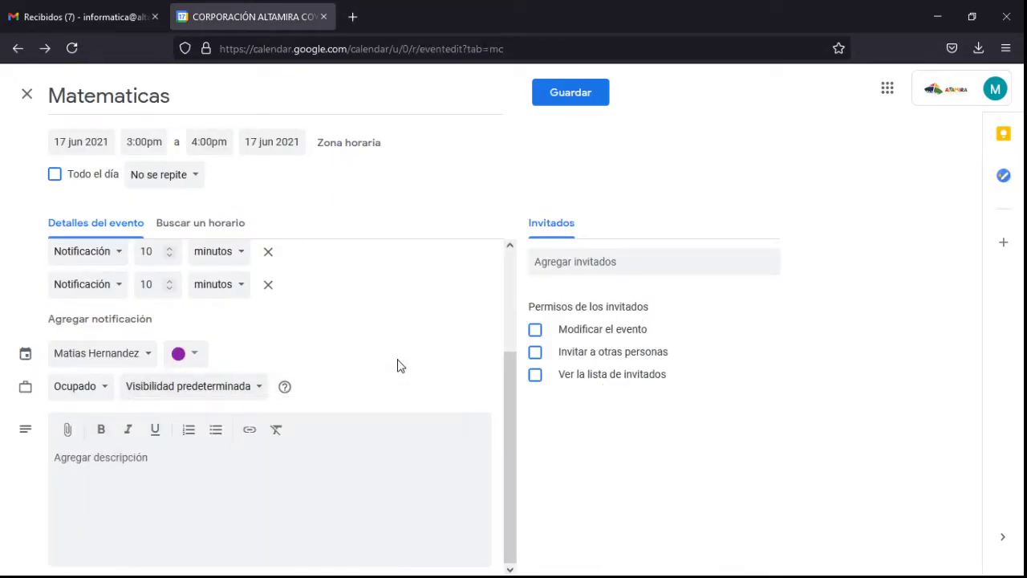
Step: Keep visibility at Visibilidad predeterminada and put the cursor in the Agregar invitados field
{"action": "mouse_move", "coordinate": [287, 392]}
{"action": "left_click", "coordinate": [209, 399]}
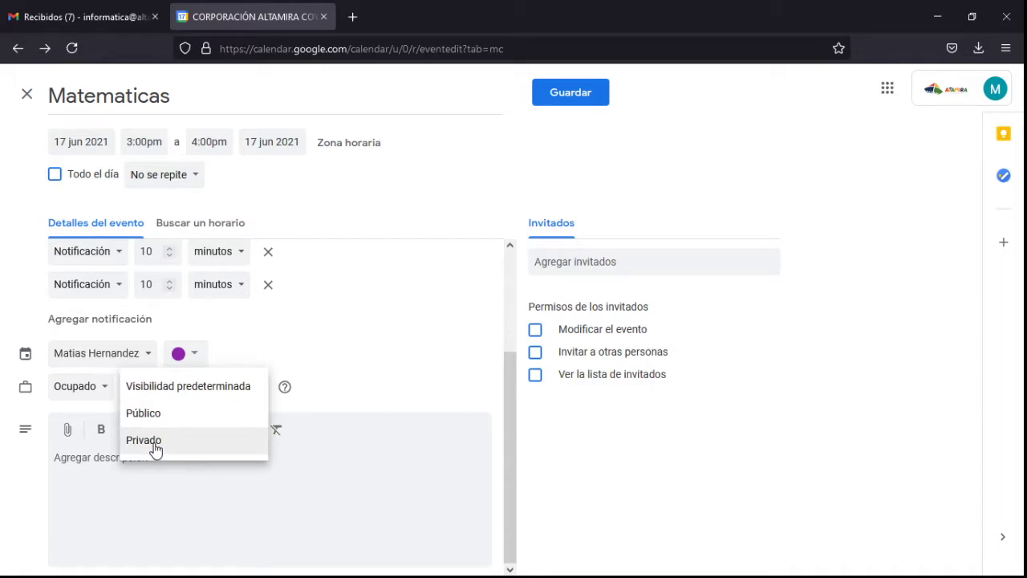
{"action": "left_click", "coordinate": [419, 362]}
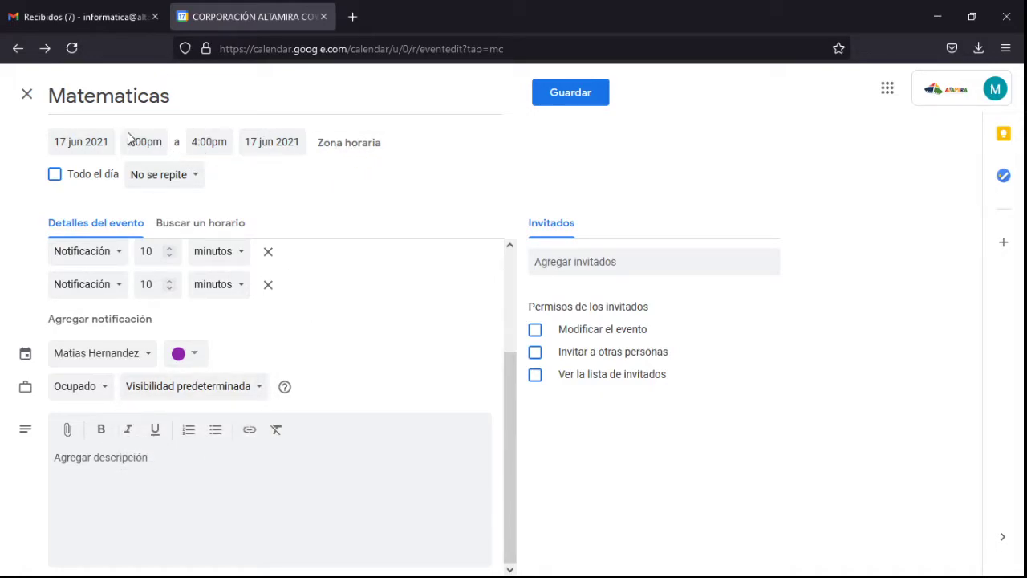
{"action": "left_click", "coordinate": [574, 260]}
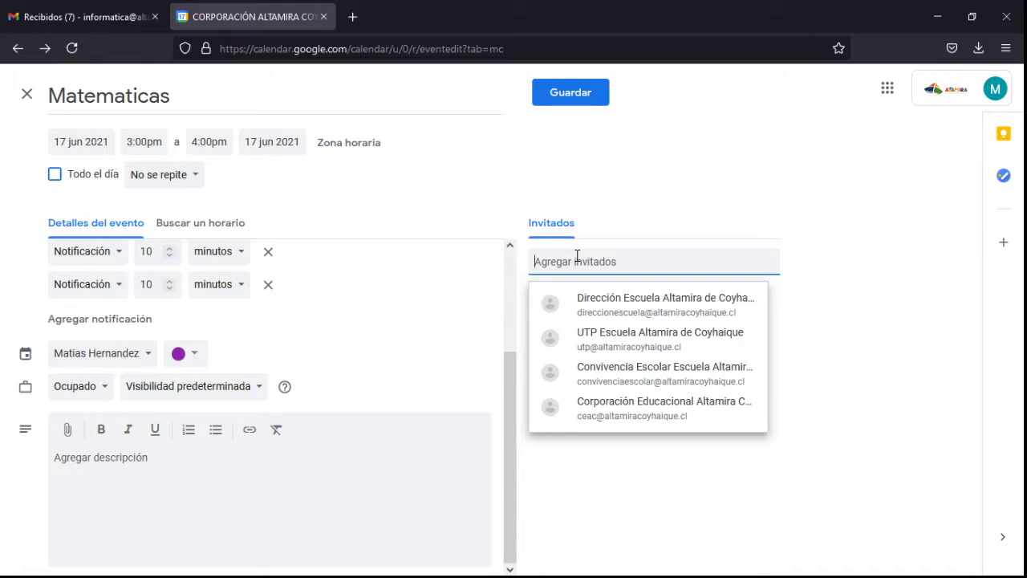
Step: Invite the 'Profesores jefes básica' group by searching 'profres' in the guest field
{"action": "type", "text": "prof"}
{"action": "type", "text": "res"}
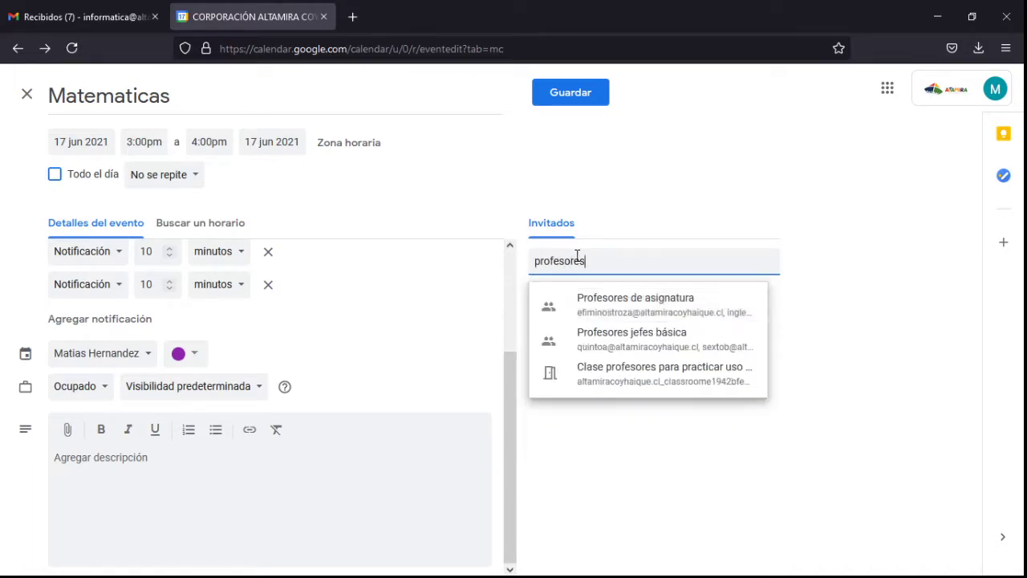
{"action": "left_click", "coordinate": [647, 337]}
Step: Close the Matematicas event and discard its unsaved changes with Eliminar
{"action": "scroll", "coordinate": [682, 369], "scroll_direction": "down", "scroll_amount": 5}
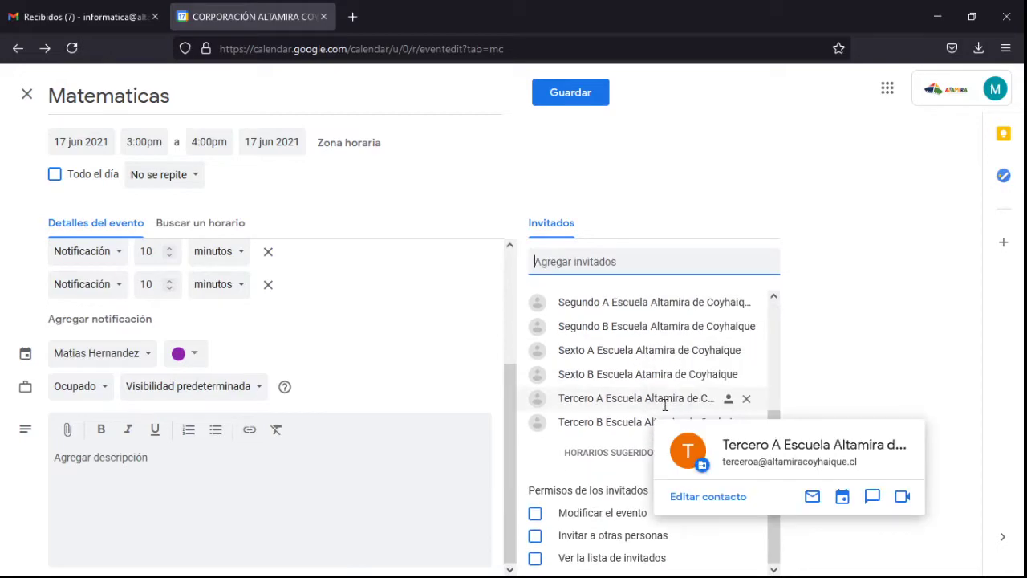
{"action": "scroll", "coordinate": [665, 406], "scroll_direction": "up", "scroll_amount": 5}
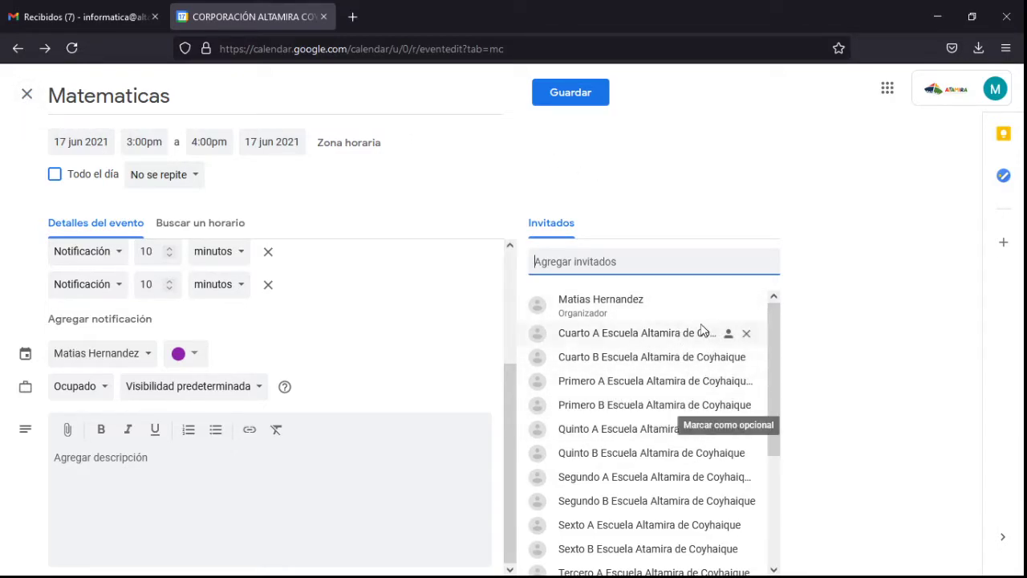
{"action": "left_click", "coordinate": [26, 95]}
{"action": "left_click", "coordinate": [604, 353]}
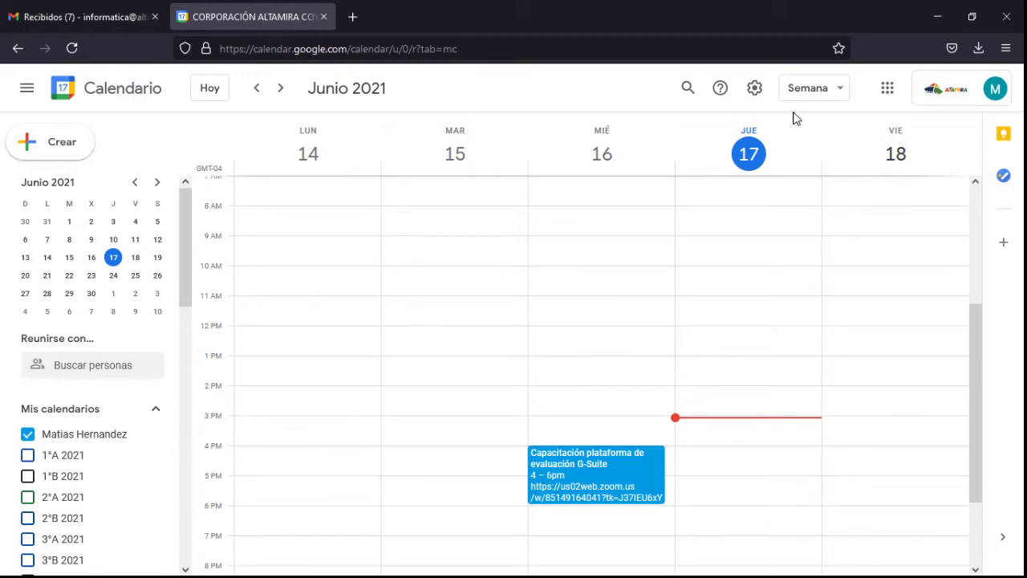
Step: Launch Google Contacts from the apps launcher and expand the Crear contacto options
{"action": "left_click", "coordinate": [891, 92]}
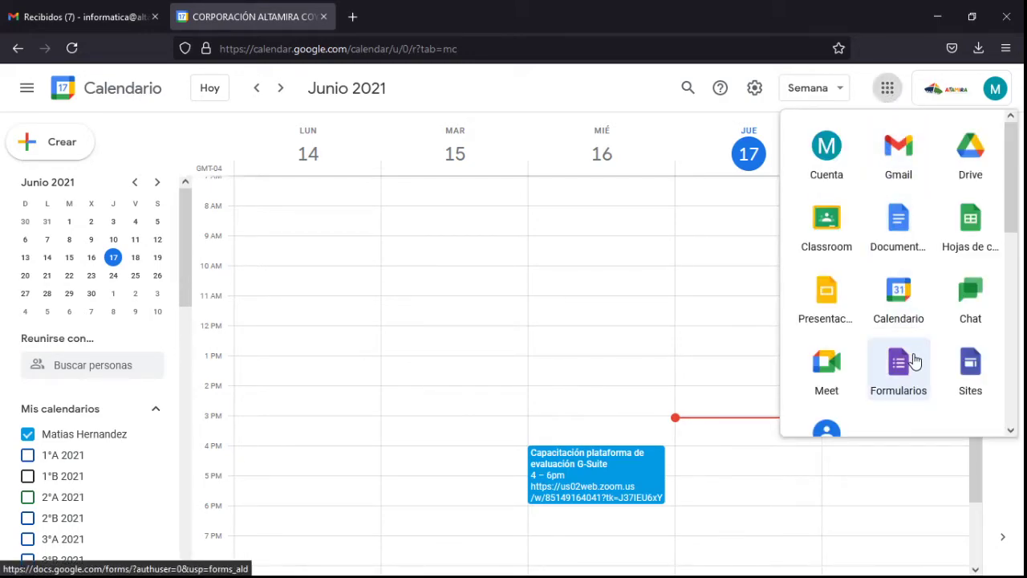
{"action": "scroll", "coordinate": [858, 201], "scroll_direction": "down", "scroll_amount": 2}
{"action": "left_click", "coordinate": [831, 145]}
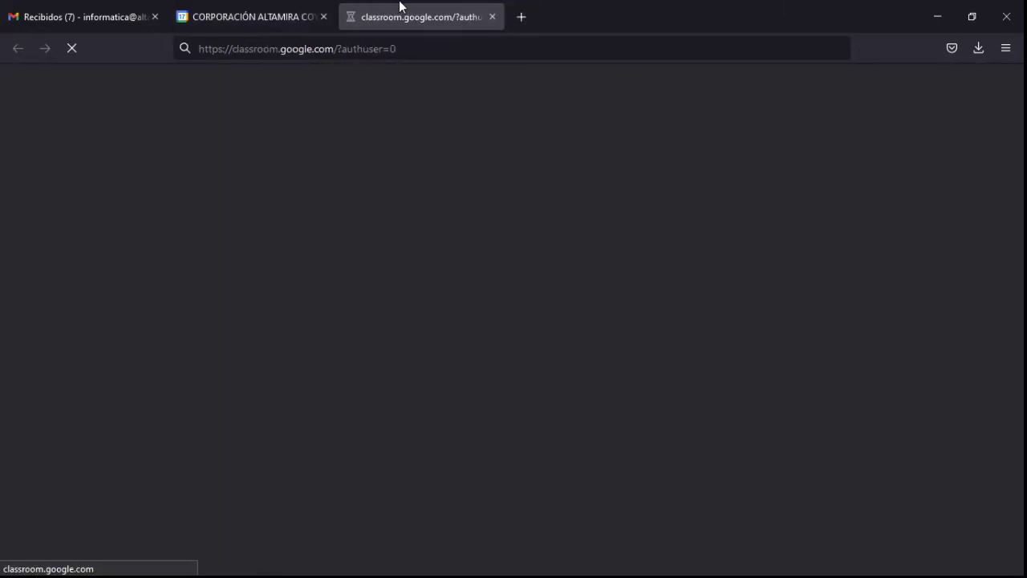
{"action": "left_click", "coordinate": [493, 17]}
{"action": "left_click", "coordinate": [891, 92]}
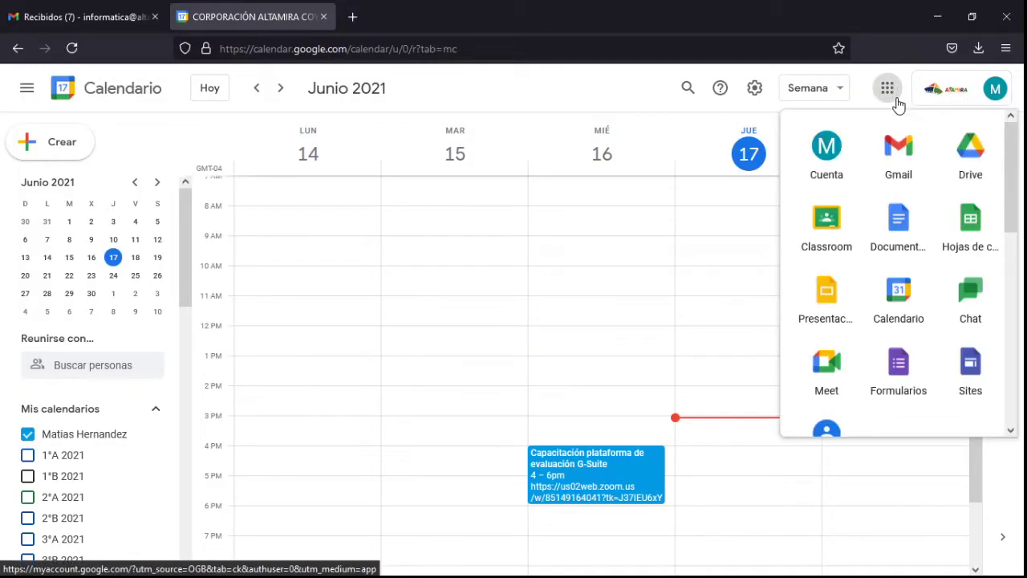
{"action": "scroll", "coordinate": [904, 213], "scroll_direction": "down", "scroll_amount": 3}
{"action": "left_click", "coordinate": [826, 185]}
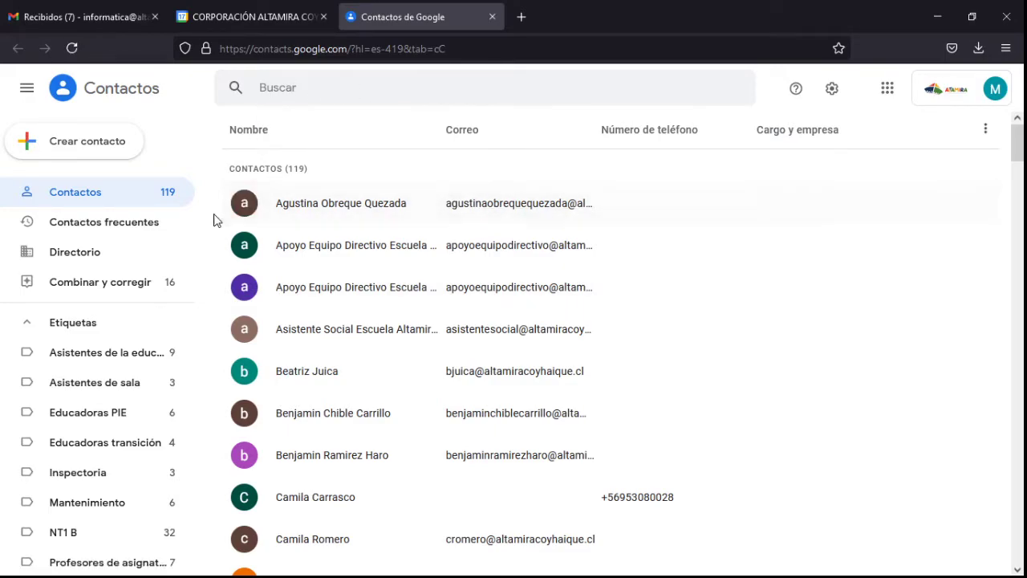
{"action": "left_click", "coordinate": [114, 146]}
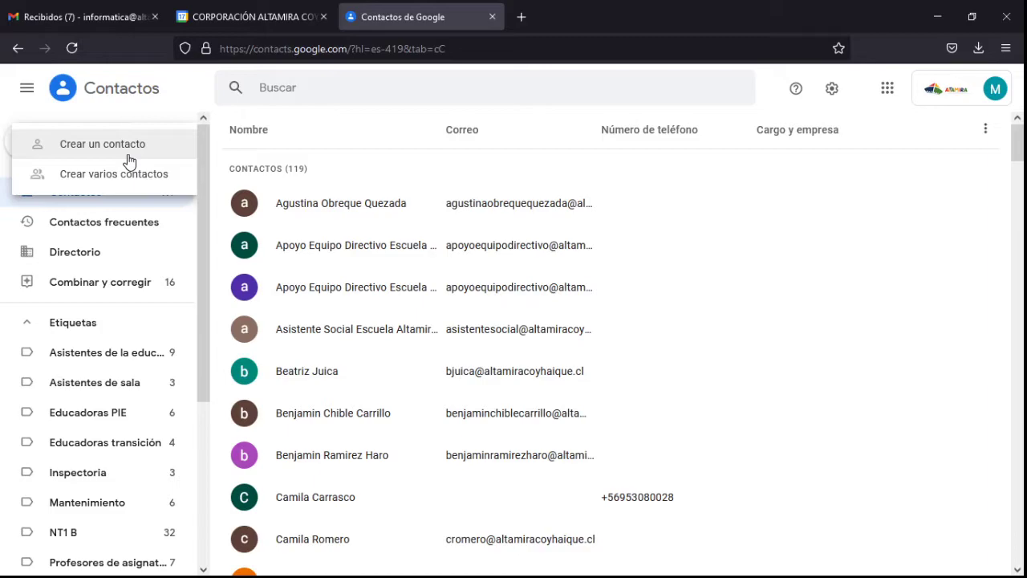
Step: In Crear varios contactos, enter the two school e-mail addresses as separate entries
{"action": "left_click", "coordinate": [131, 187]}
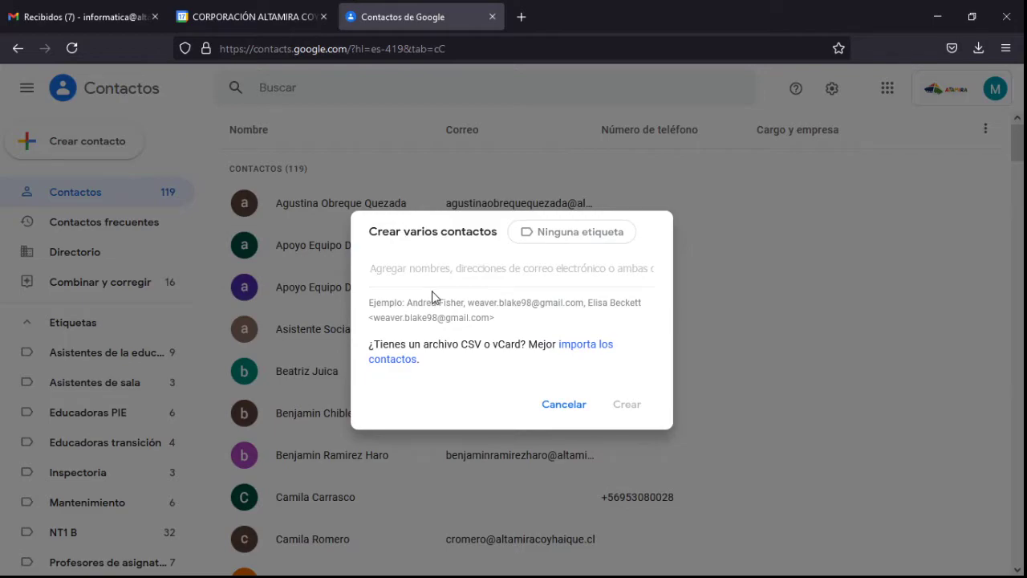
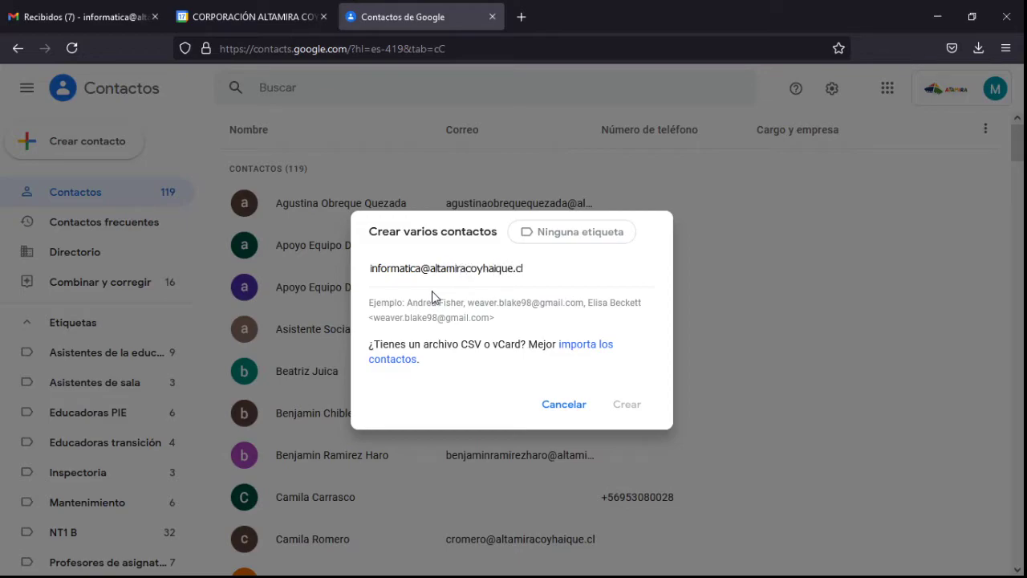
{"action": "key", "text": "Return"}
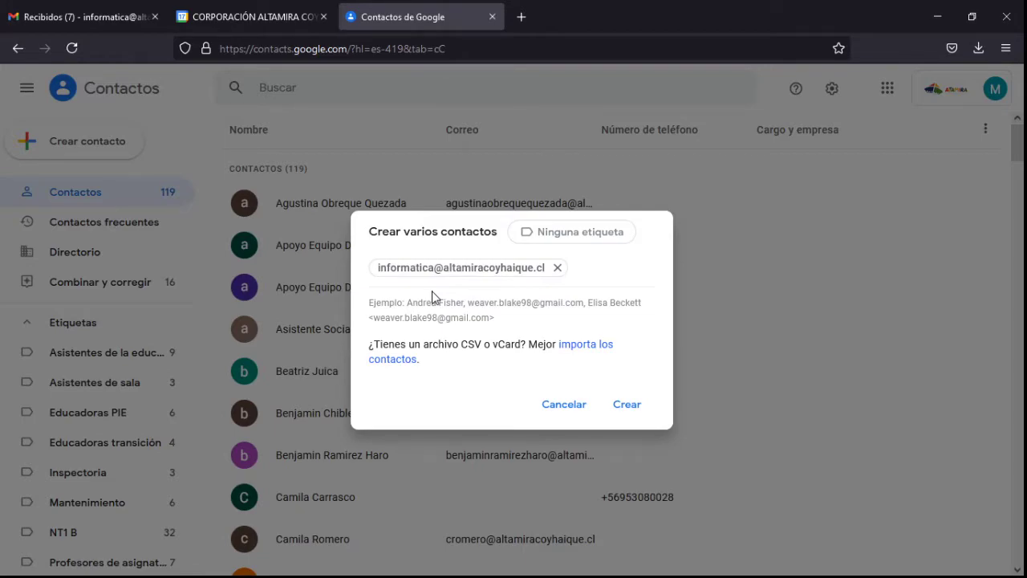
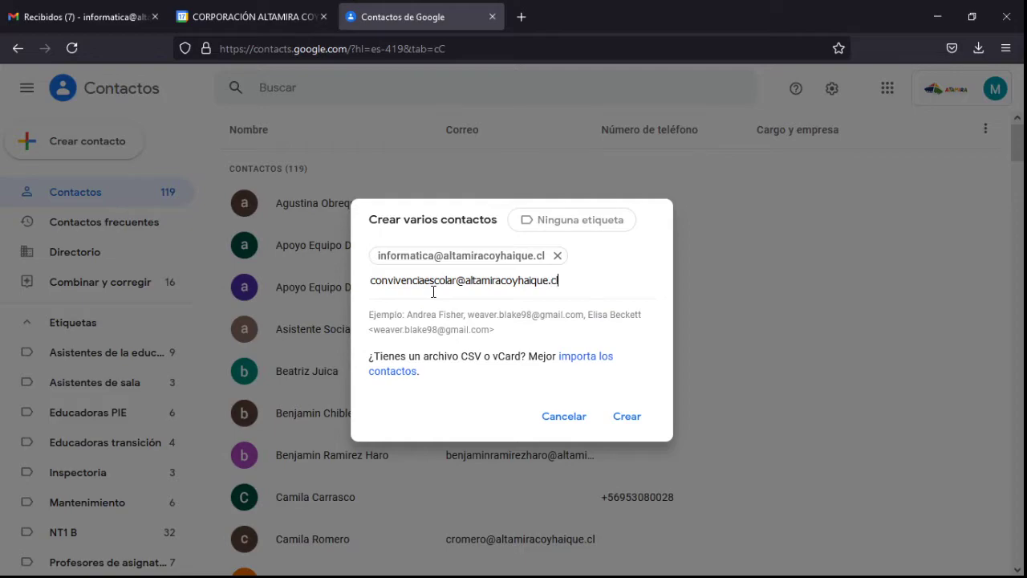
{"action": "key", "text": "Return"}
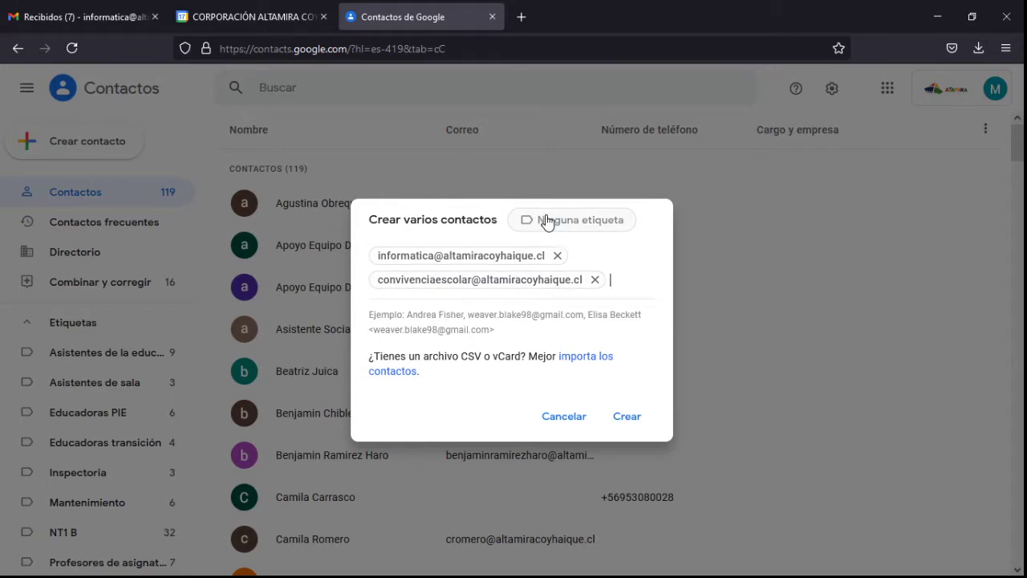
Step: Expand the label list for the new contacts and select the Etiqueta nueva field
{"action": "left_click", "coordinate": [545, 223]}
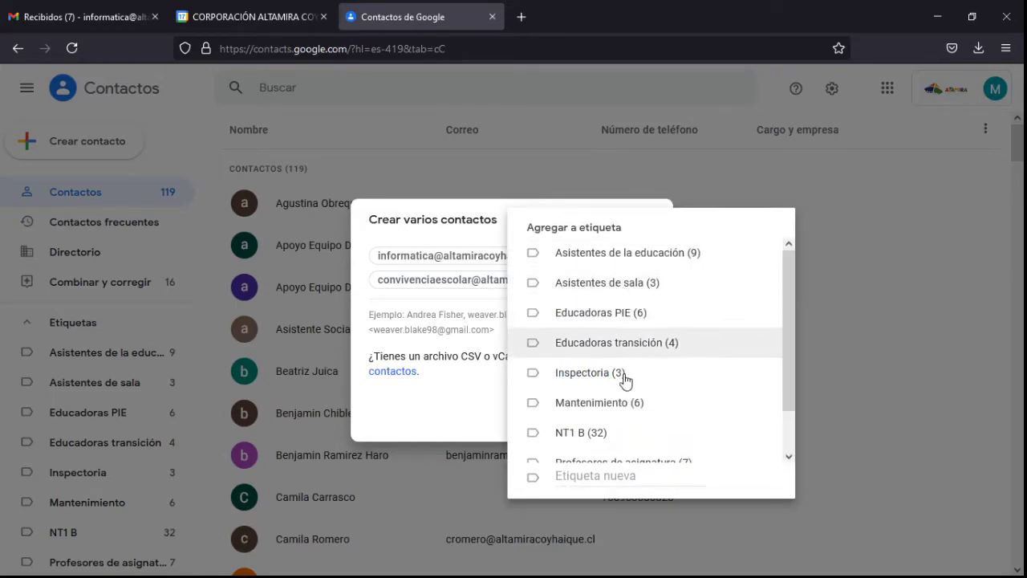
{"action": "scroll", "coordinate": [624, 374], "scroll_direction": "down", "scroll_amount": 1}
{"action": "scroll", "coordinate": [625, 374], "scroll_direction": "down", "scroll_amount": 2}
{"action": "scroll", "coordinate": [648, 393], "scroll_direction": "up", "scroll_amount": 3}
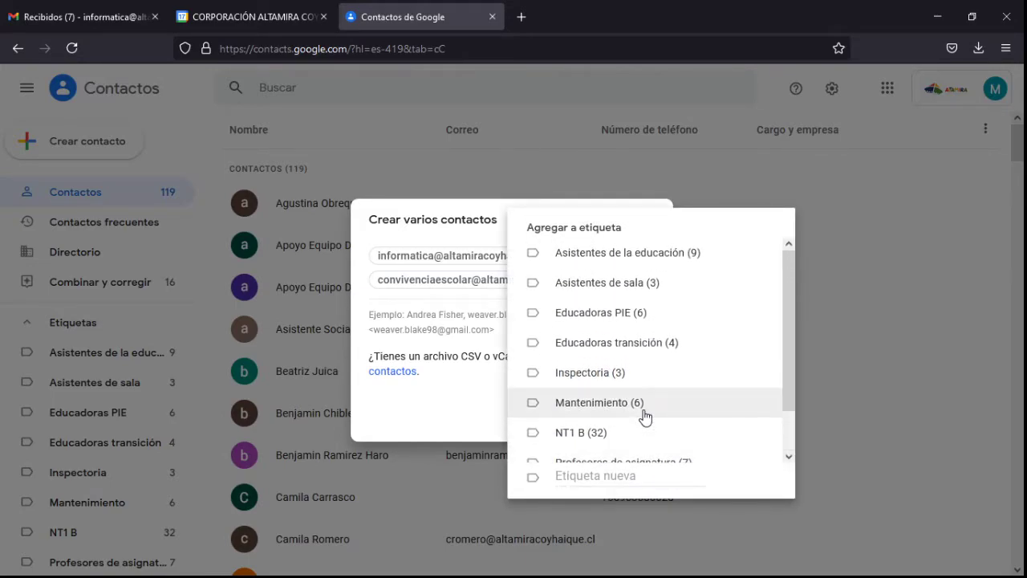
{"action": "scroll", "coordinate": [674, 321], "scroll_direction": "down", "scroll_amount": 2}
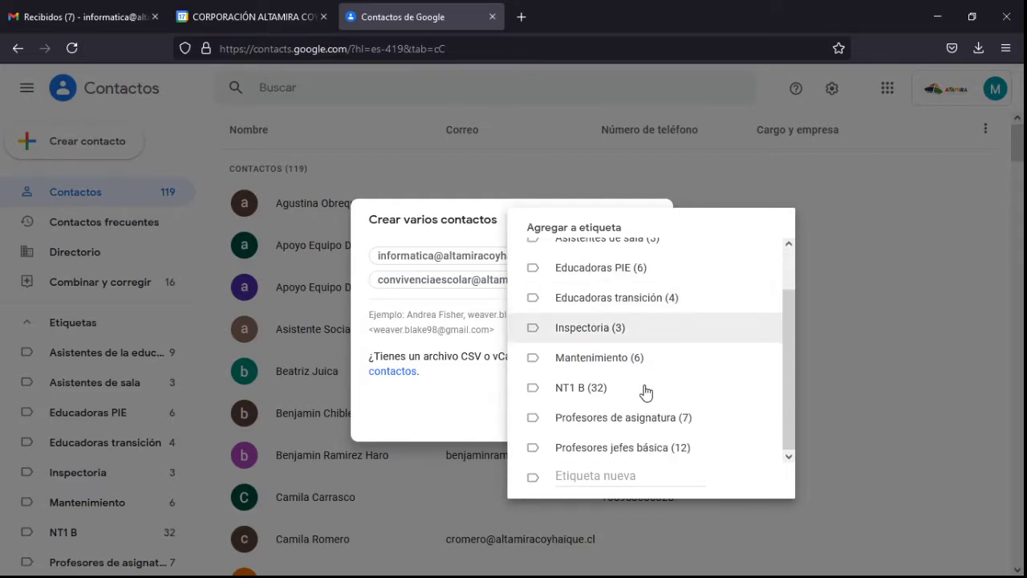
{"action": "left_click", "coordinate": [620, 478]}
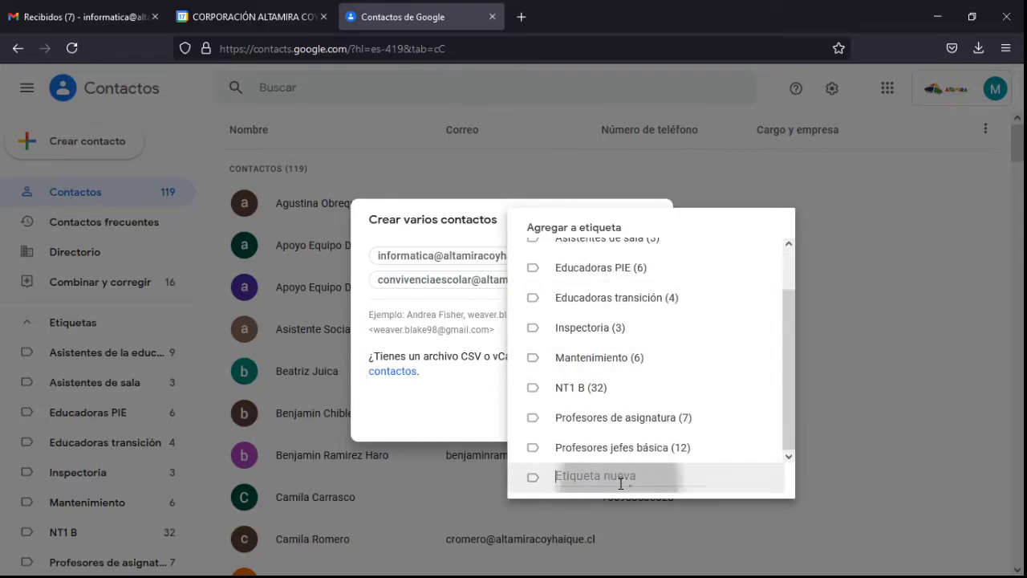